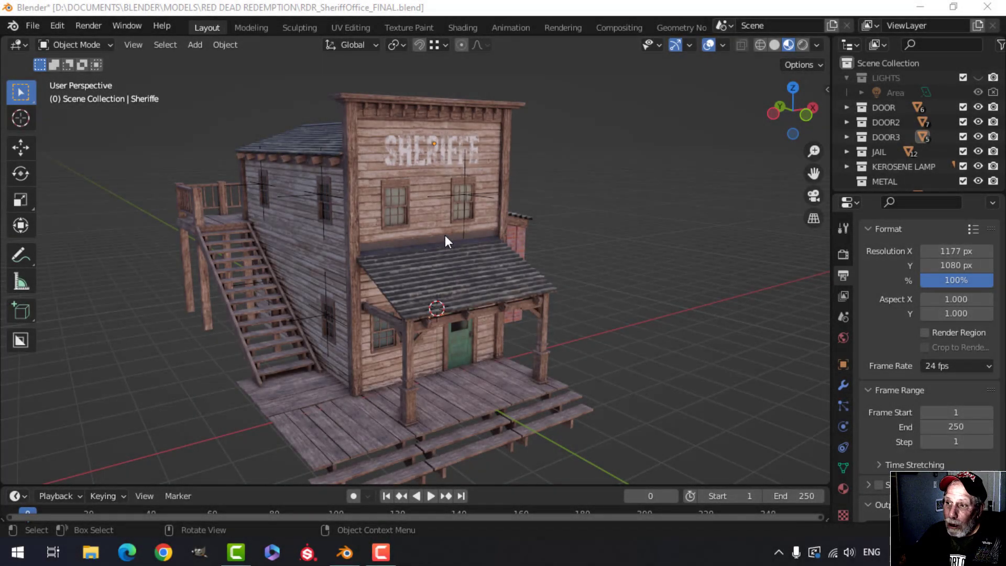
Switch to the Shading workspace and show the Sheriffe sign's material nodes full-window.
scroll(400, 207, up, 4)
middle_drag(399, 207, 262, 144)
scroll(417, 99, down, 5)
middle_drag(417, 99, 480, 221)
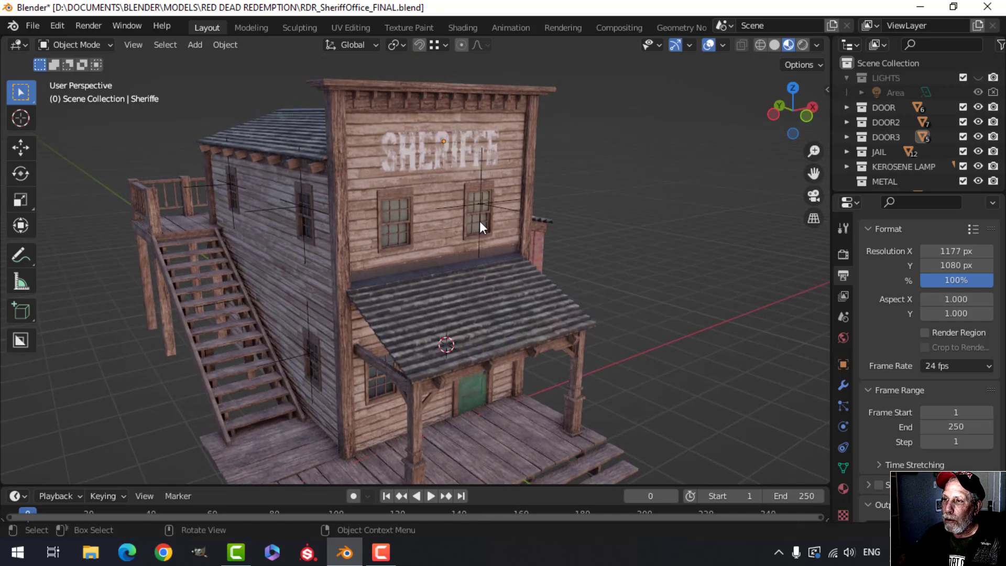
click(460, 28)
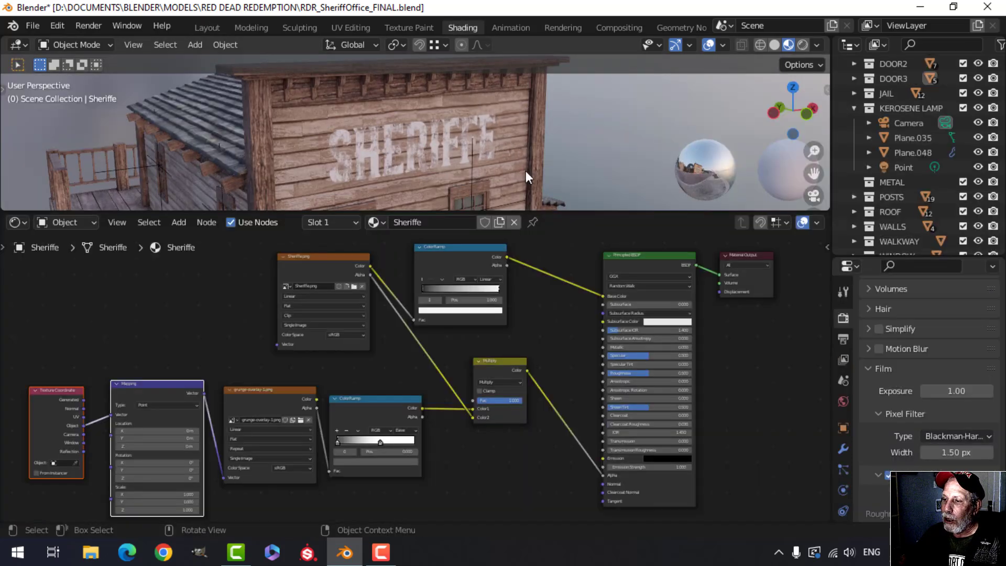
key(ctrl+space)
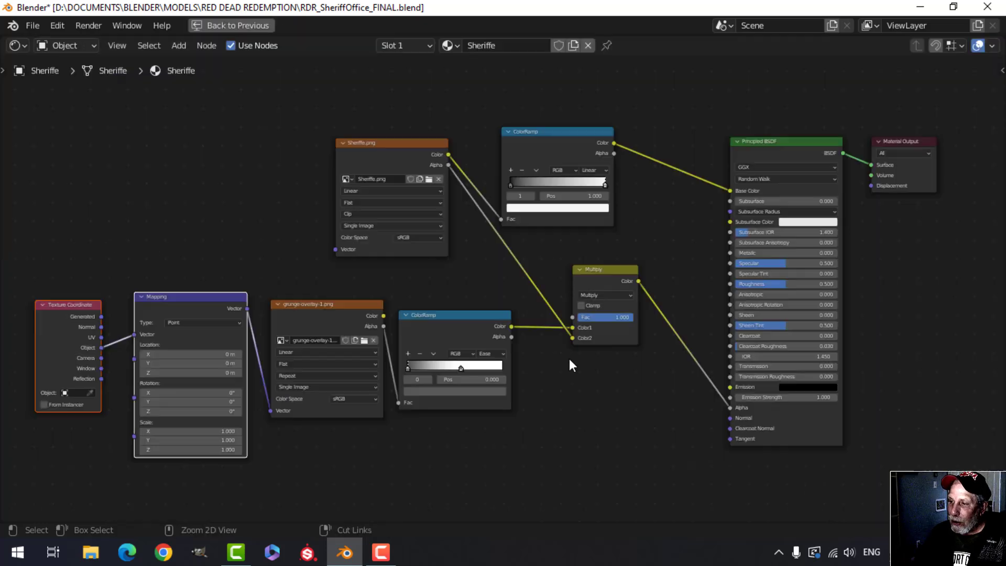
scroll(588, 383, up, 1)
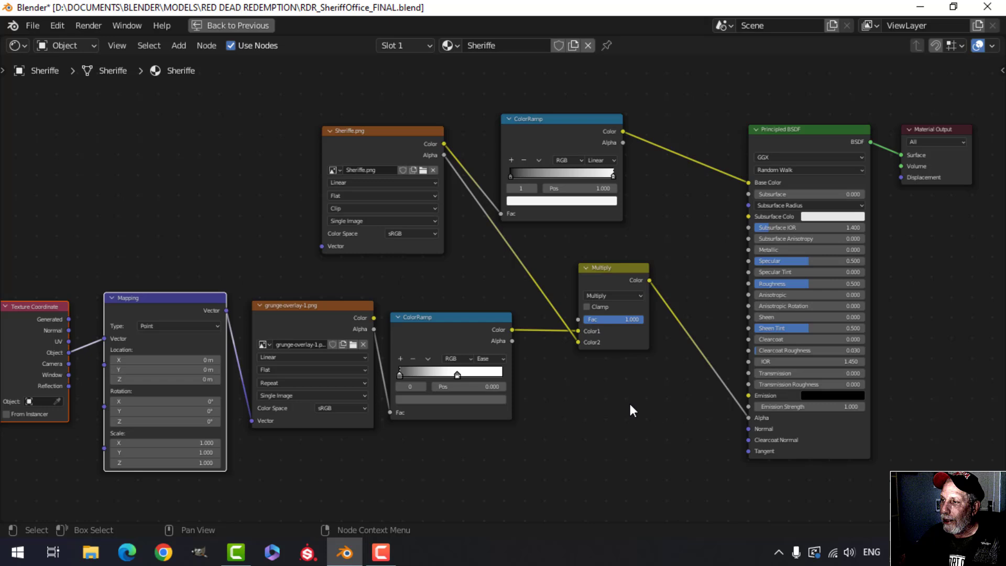
Move the Sheriffe.png image node with its ColorRamp, and the grunge overlay node chain with Multiply, closer to the Principled BSDF.
scroll(630, 403, down, 2)
drag(276, 136, 626, 191)
key(g)
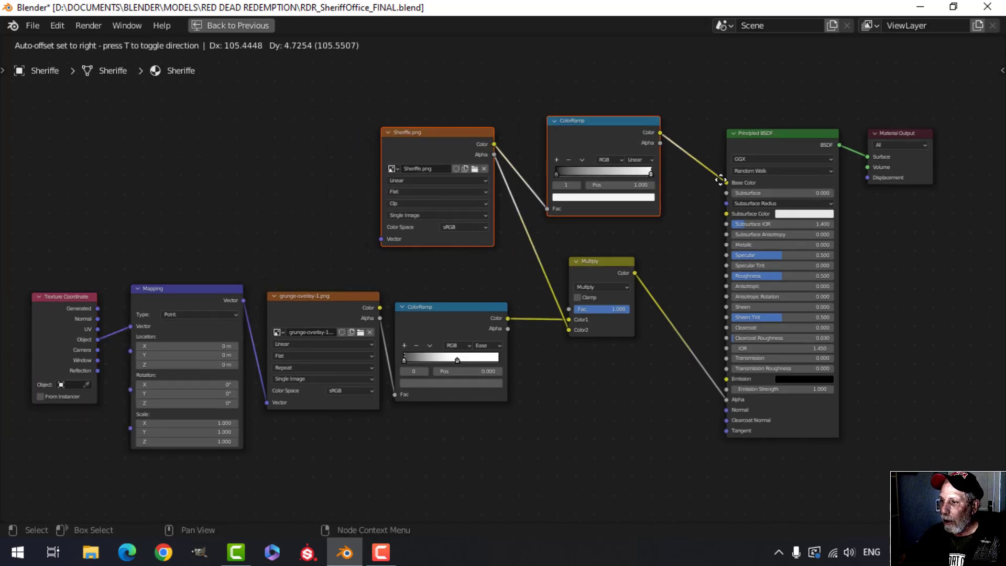
click(722, 181)
drag(4, 266, 608, 388)
key(g)
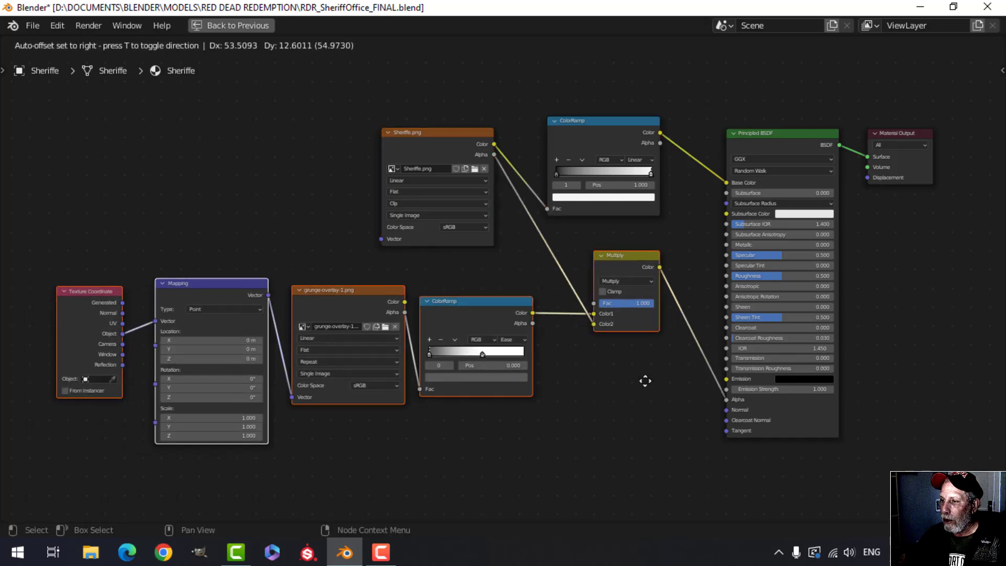
click(668, 375)
scroll(668, 375, up, 2)
middle_drag(573, 366, 618, 386)
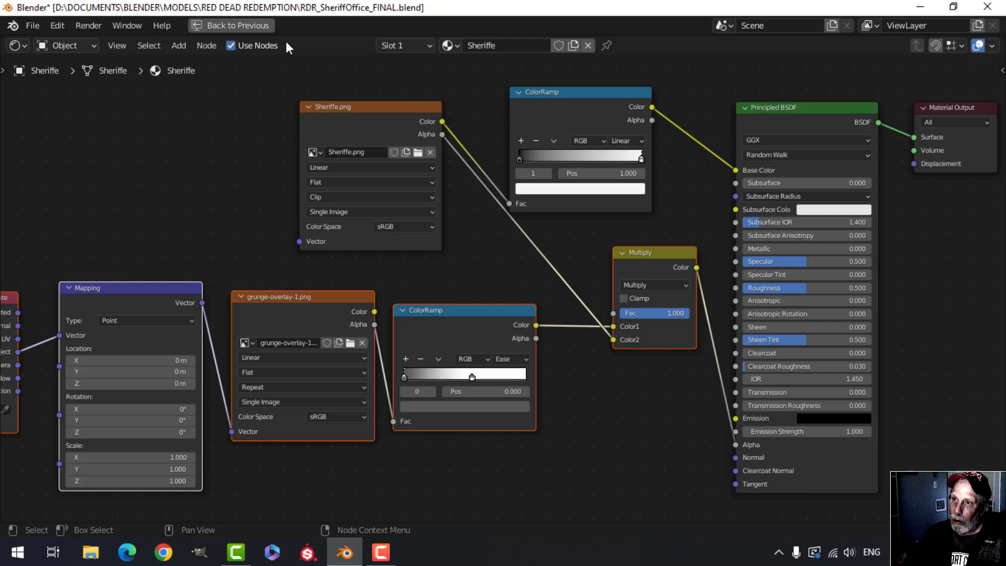
Compare the sign on the building facade with its Sheriffe.png image node and the nodes connected to it.
click(246, 24)
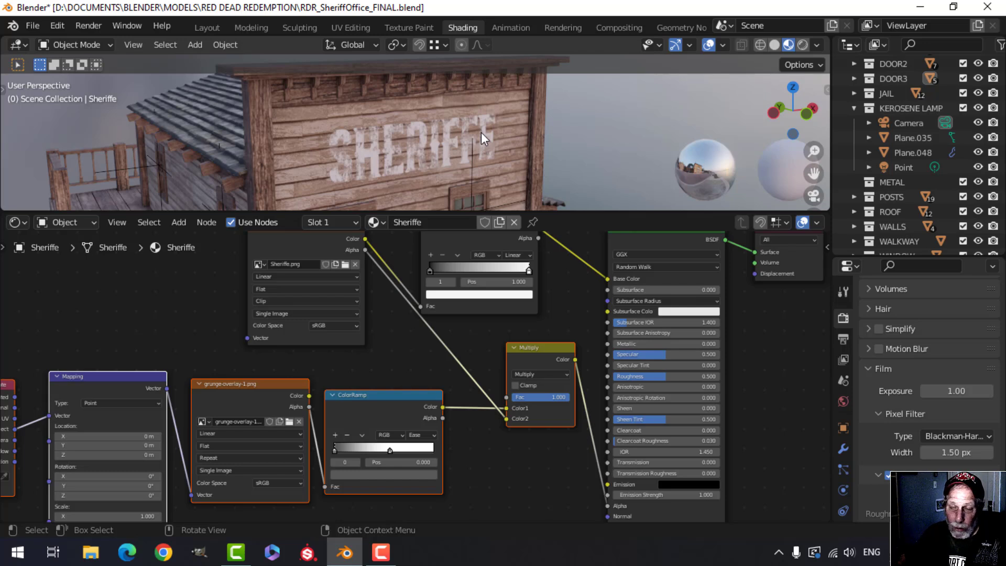
click(304, 247)
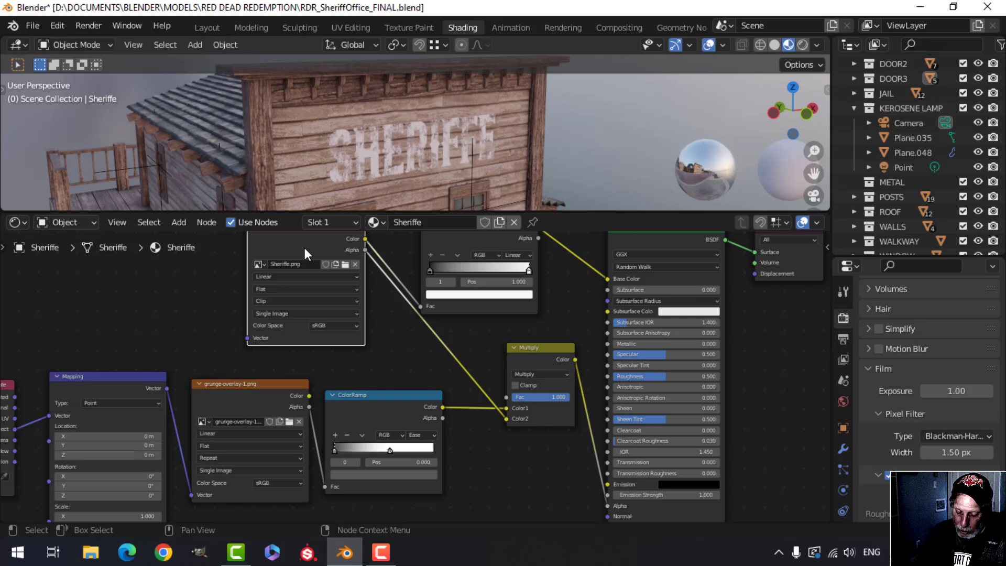
key(ctrl+space)
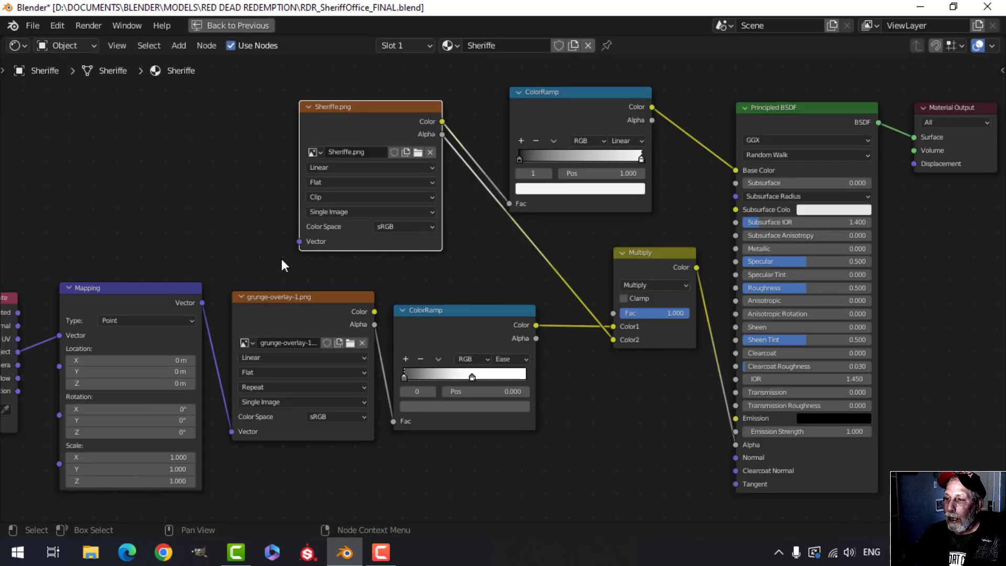
scroll(312, 207, up, 2)
scroll(356, 194, down, 1)
middle_drag(351, 177, 375, 212)
scroll(359, 213, up, 1)
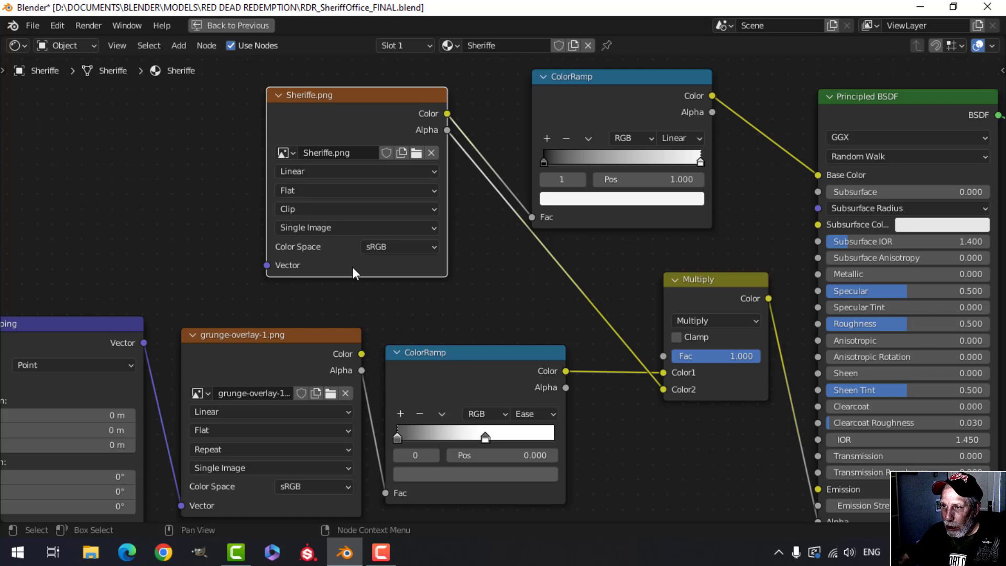
scroll(623, 283, down, 1)
middle_drag(609, 284, 497, 294)
middle_drag(479, 211, 461, 239)
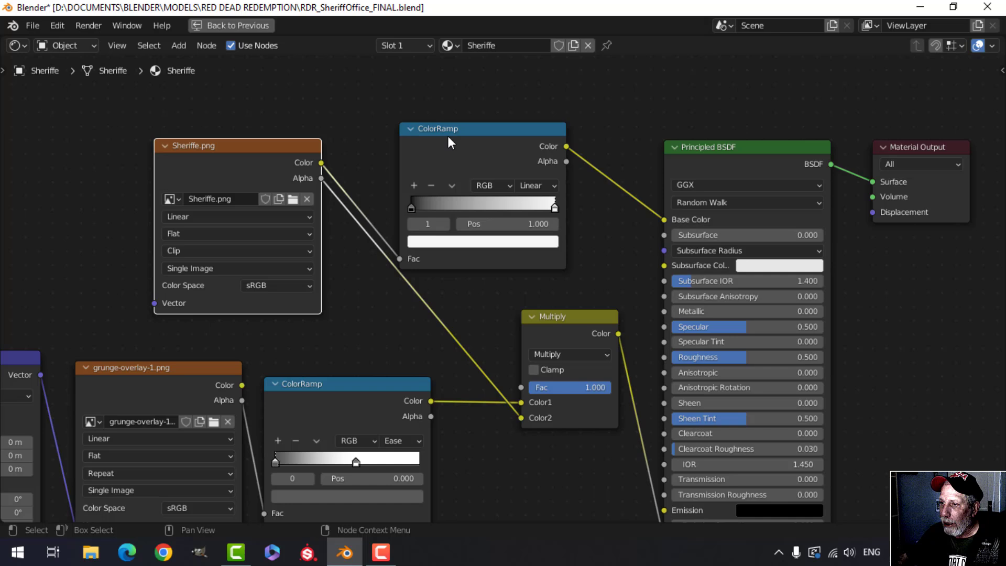
Move the ColorRamp feeding Base Color slightly higher and inspect its black and white stops.
drag(447, 136, 469, 108)
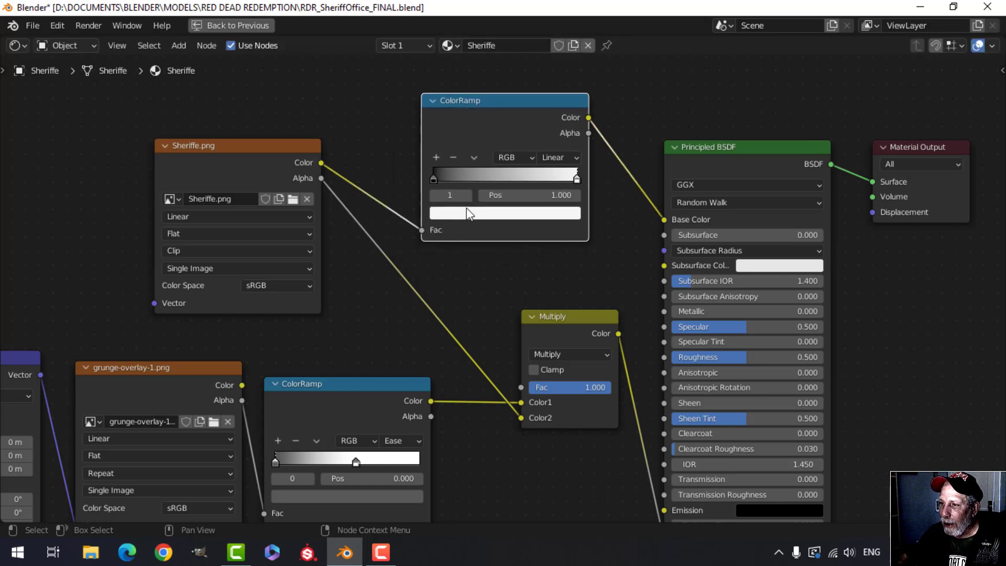
scroll(445, 187, up, 1)
scroll(430, 189, up, 1)
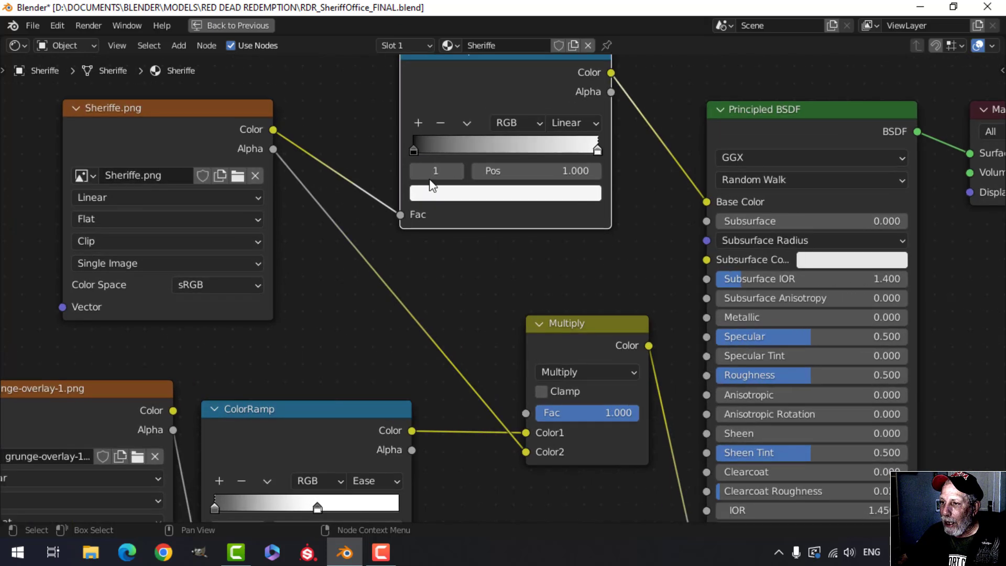
click(413, 150)
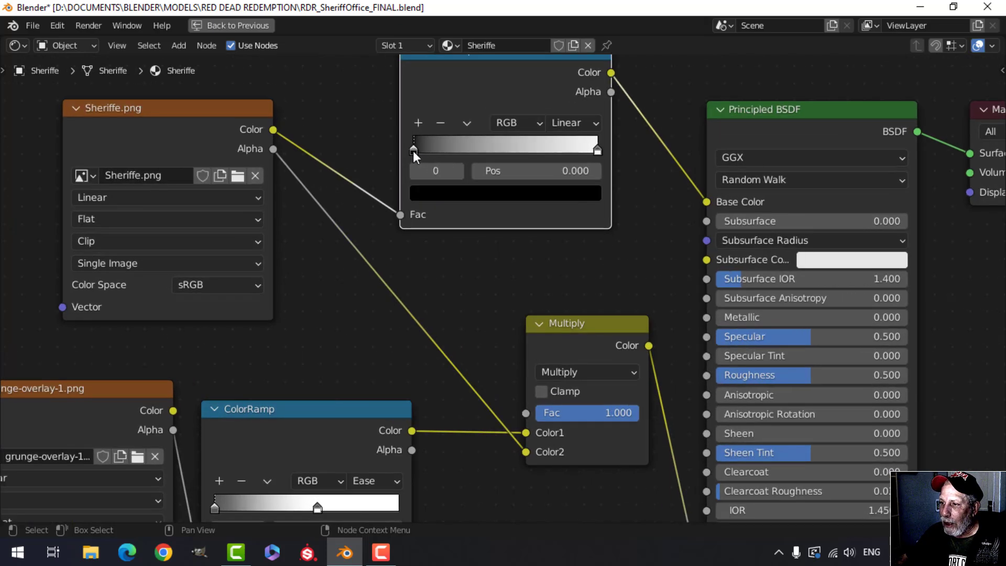
click(596, 150)
scroll(524, 233, down, 1)
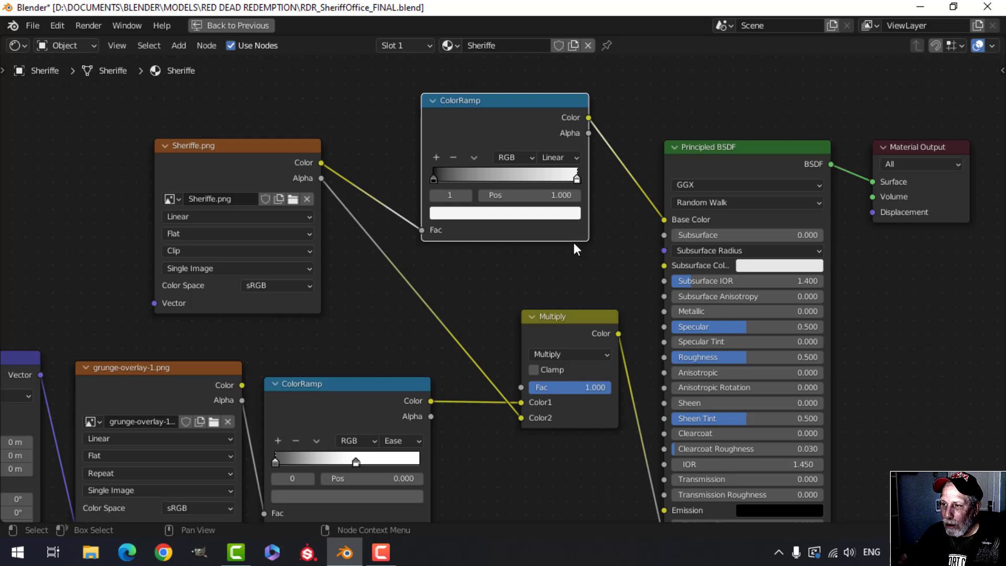
Examine how the Sheriffe.png alpha and the grunge-overlay-1.png branch combine in the Multiply node that drives the shader's Alpha.
scroll(576, 248, down, 1)
scroll(564, 265, down, 1)
middle_drag(560, 261, 529, 283)
shift+scroll(555, 263, down, 1)
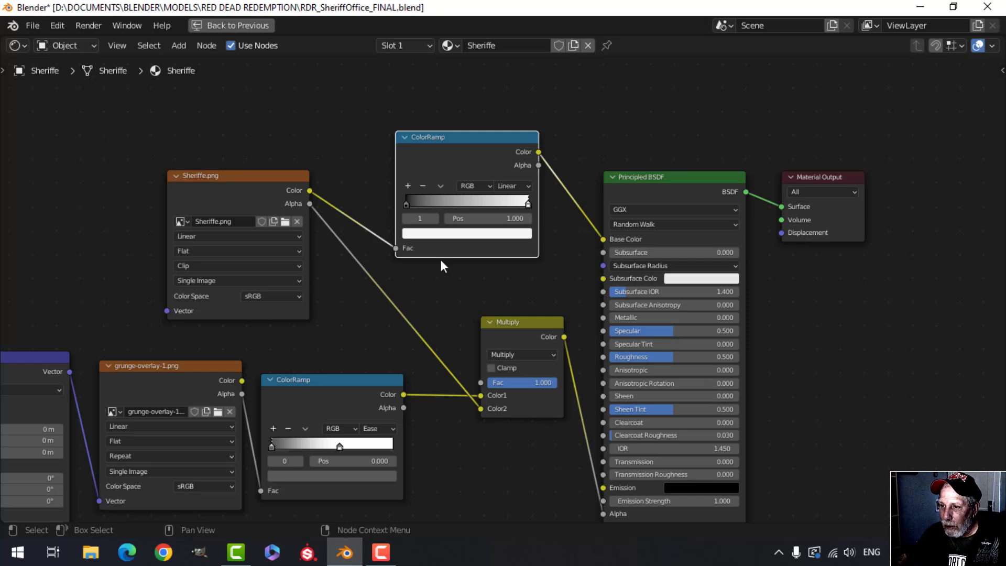
scroll(362, 289, down, 1)
middle_drag(363, 288, 455, 236)
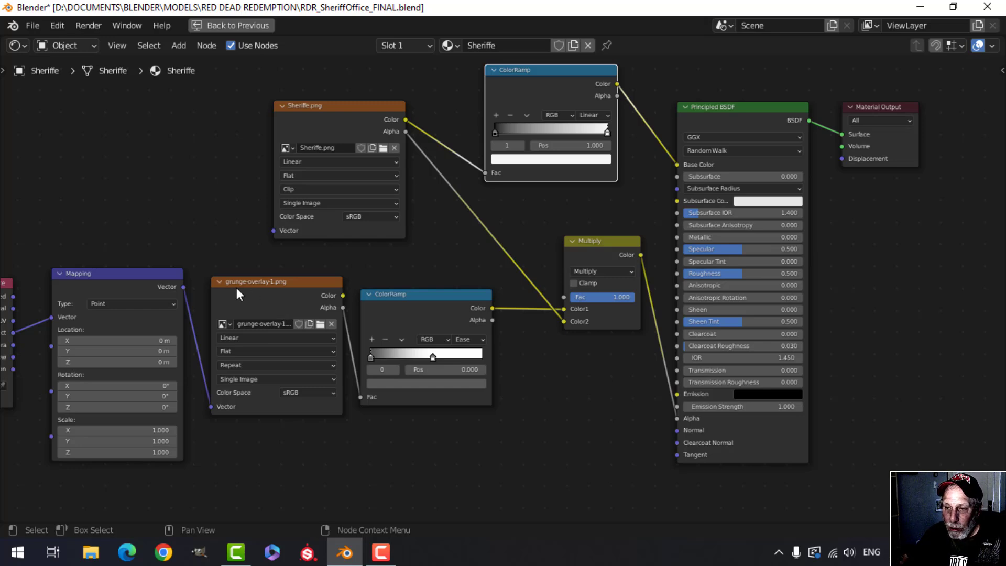
scroll(241, 294, up, 1)
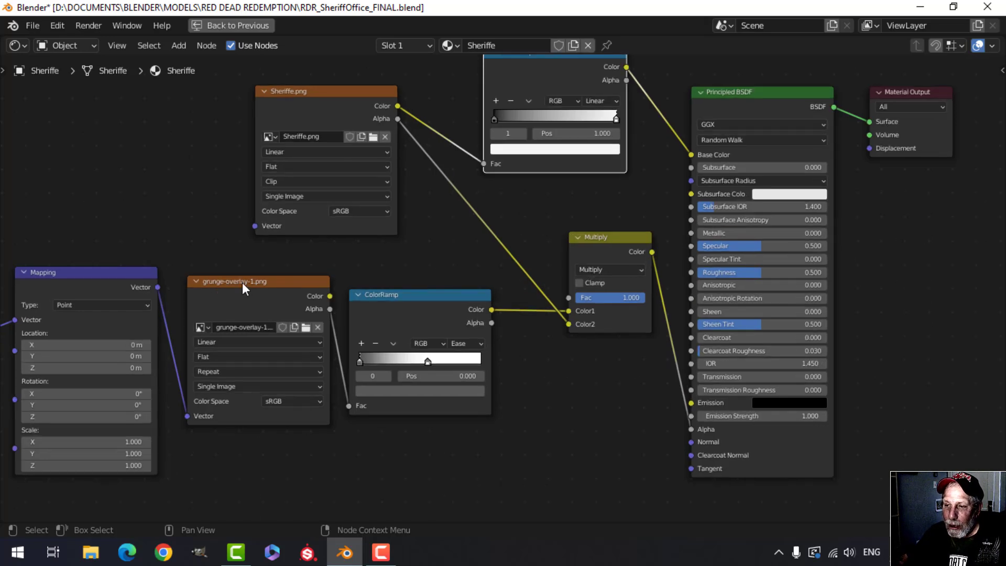
scroll(262, 286, down, 1)
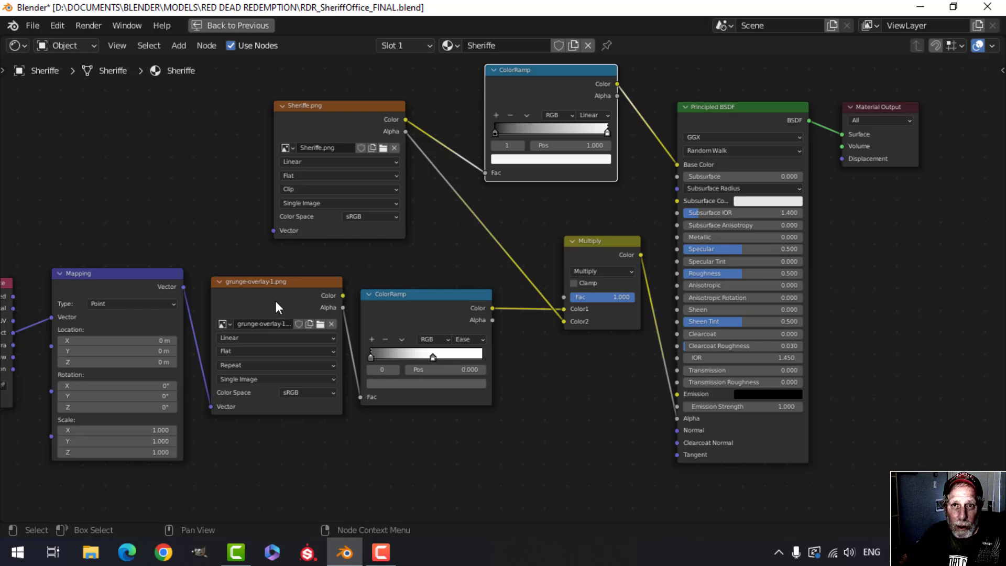
scroll(272, 302, up, 1)
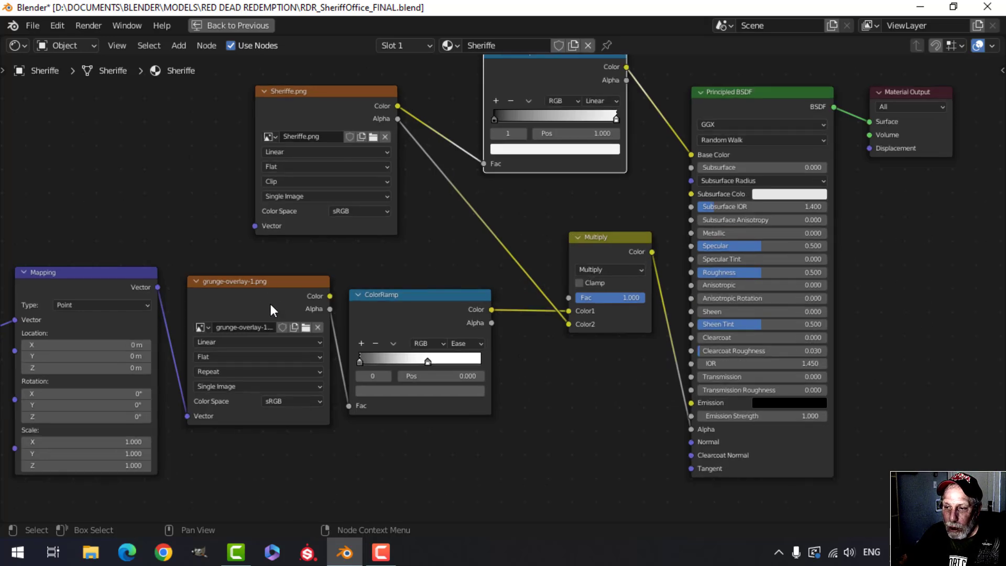
scroll(268, 295, down, 1)
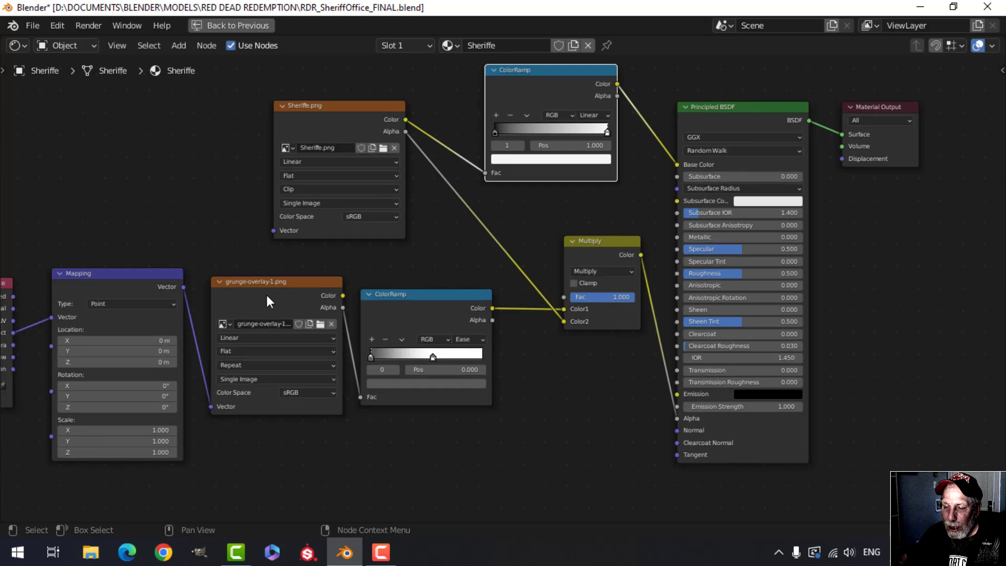
Browse the GRUNGE texture folder from the grunge-overlay-1.png node, and close the file browser without choosing another image.
click(318, 324)
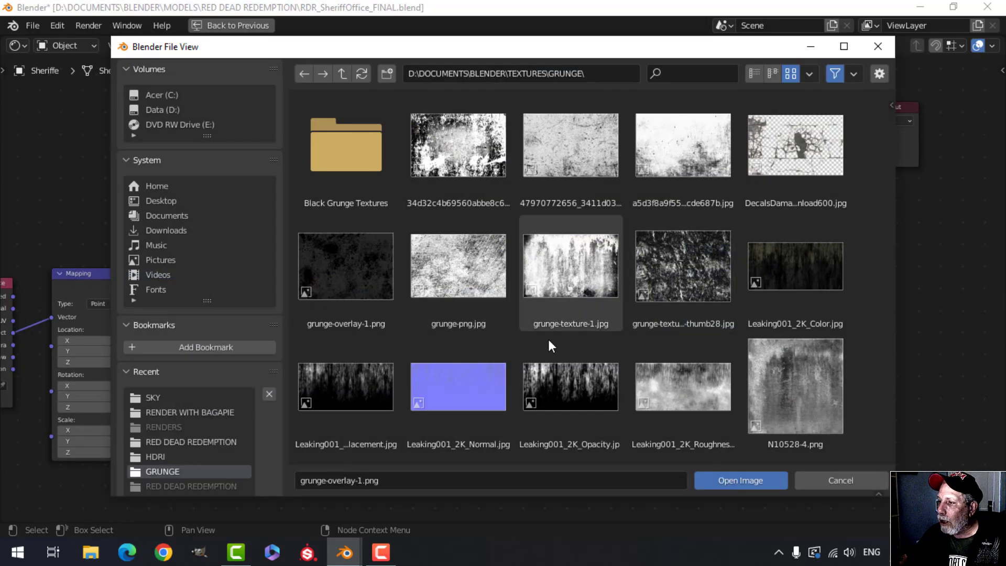
scroll(703, 385, down, 2)
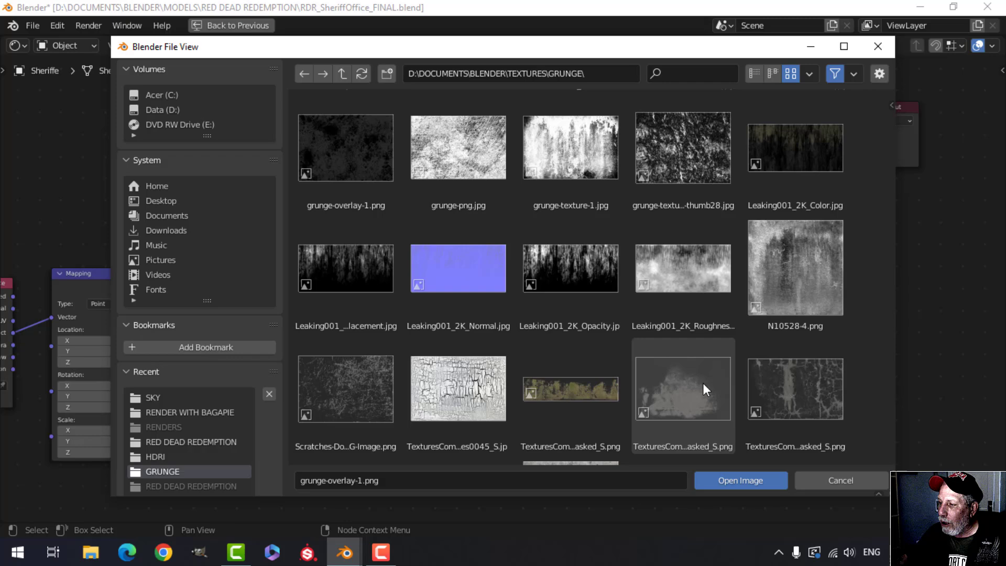
scroll(702, 382, down, 4)
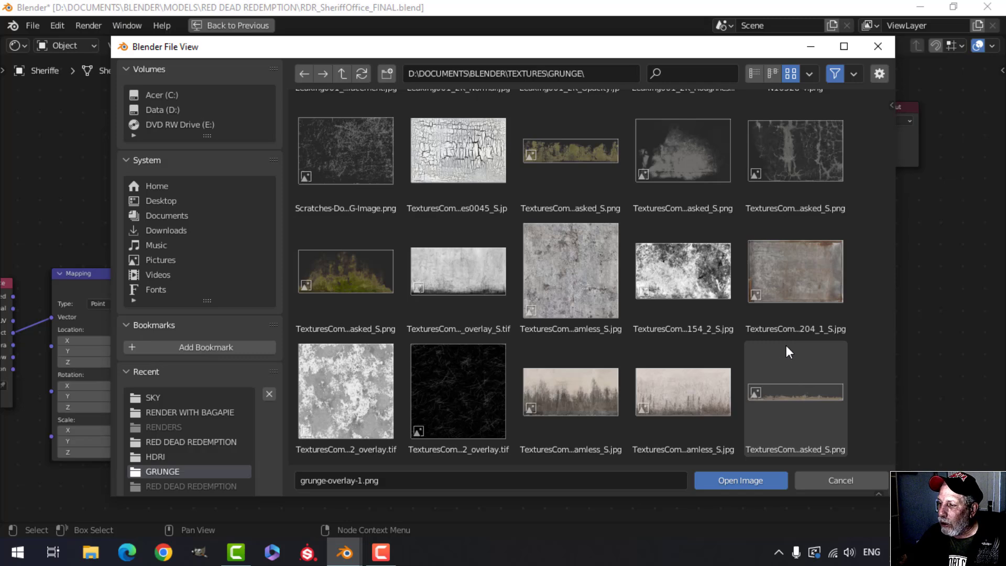
scroll(715, 342, up, 2)
scroll(716, 342, up, 2)
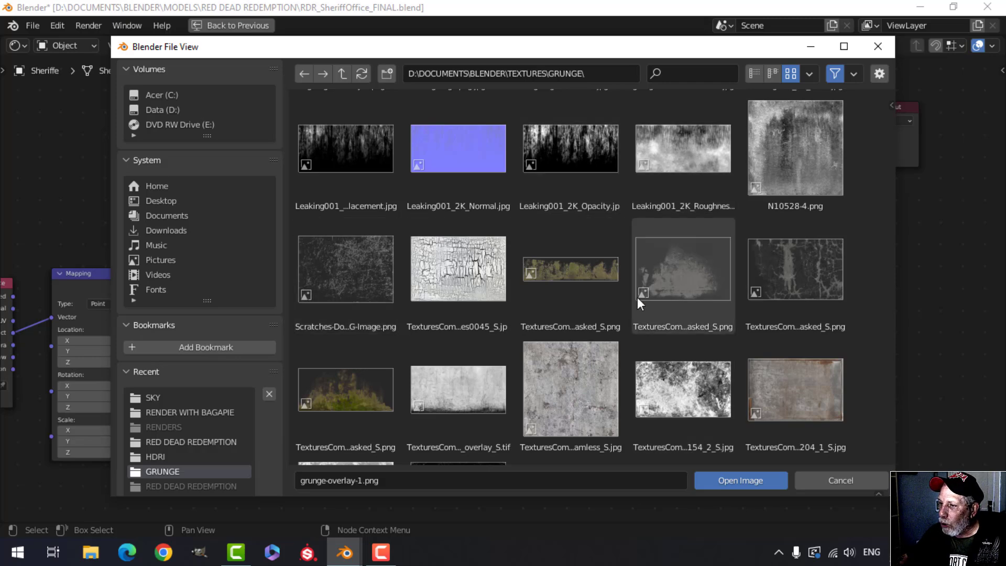
scroll(728, 296, up, 2)
scroll(727, 298, up, 2)
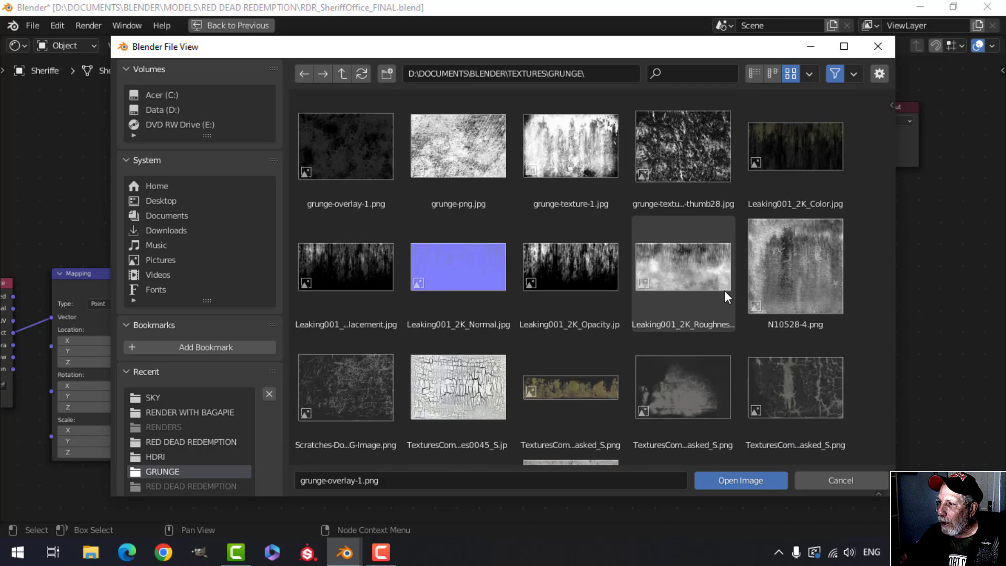
scroll(723, 290, up, 1)
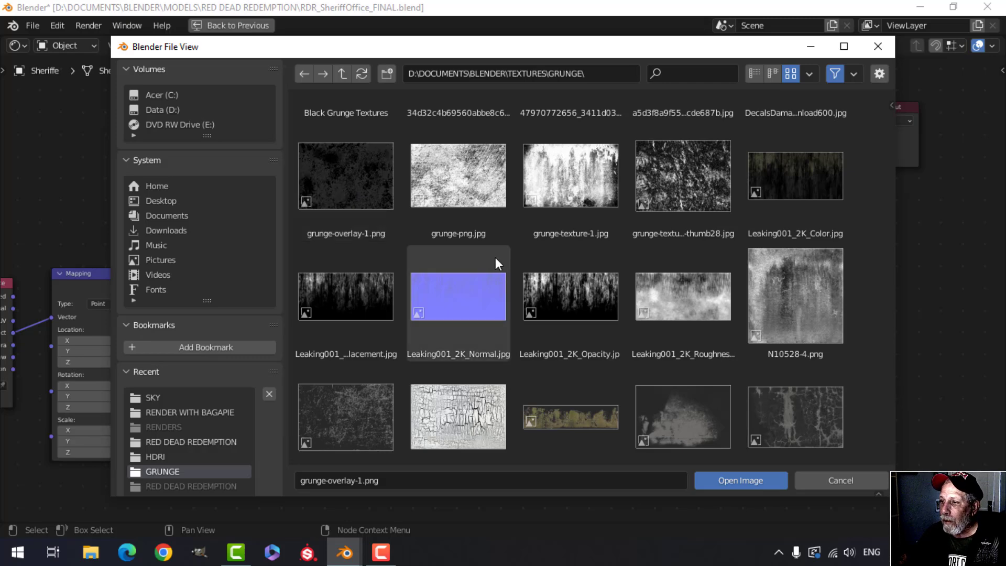
click(885, 51)
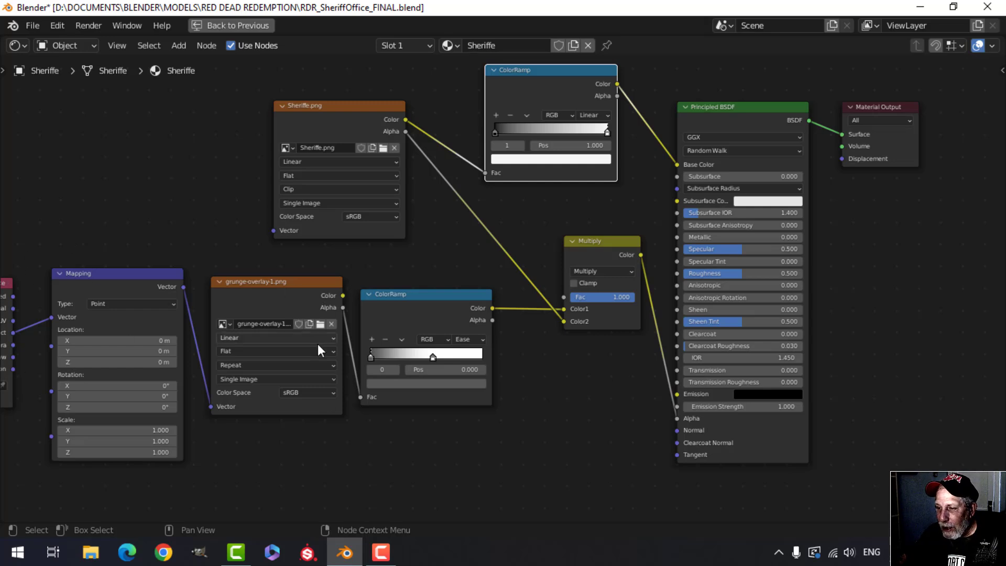
Restore the split layout with the sign in view and set the white stop of the grunge overlay's ColorRamp to position 0.545.
scroll(417, 304, up, 3)
middle_drag(404, 307, 459, 278)
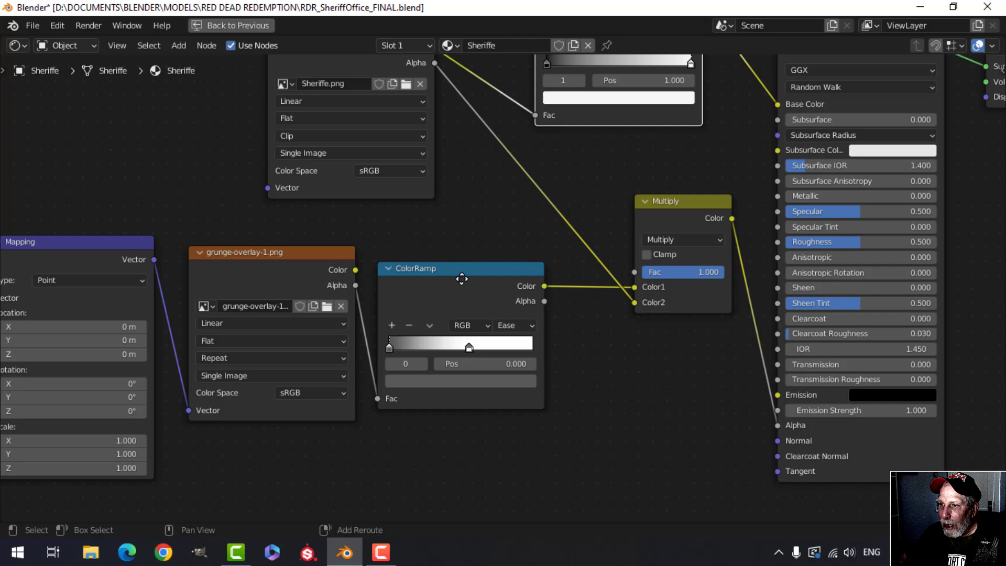
click(238, 27)
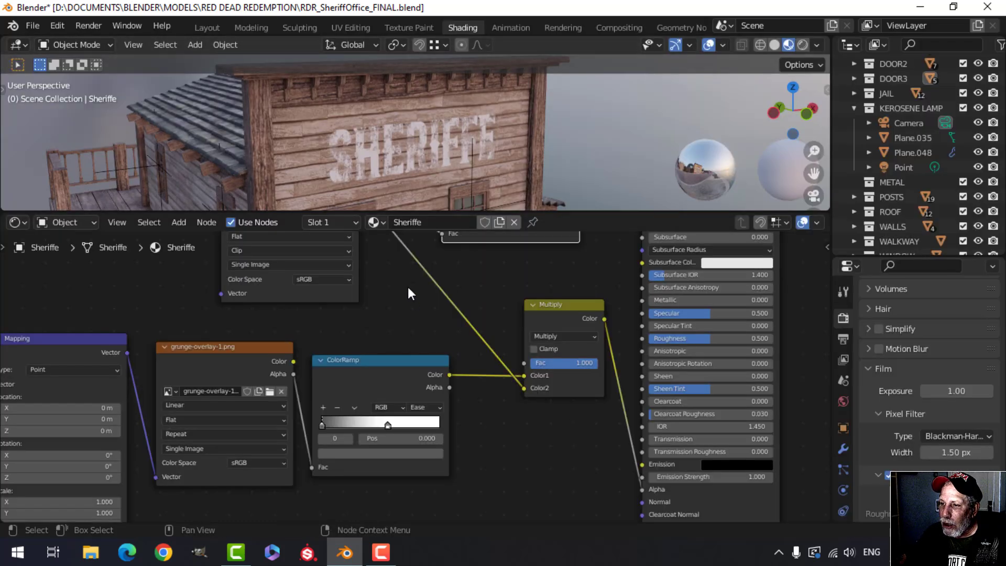
scroll(353, 330, up, 3)
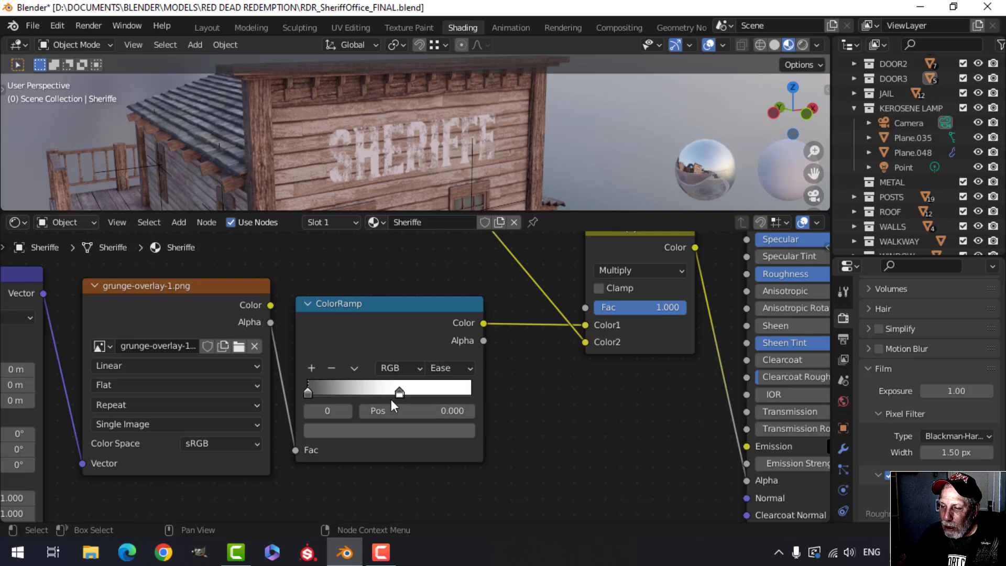
mouse_move(394, 394)
mouse_down()
mouse_move(335, 391)
mouse_move(486, 389)
mouse_move(393, 384)
mouse_up()
click(306, 394)
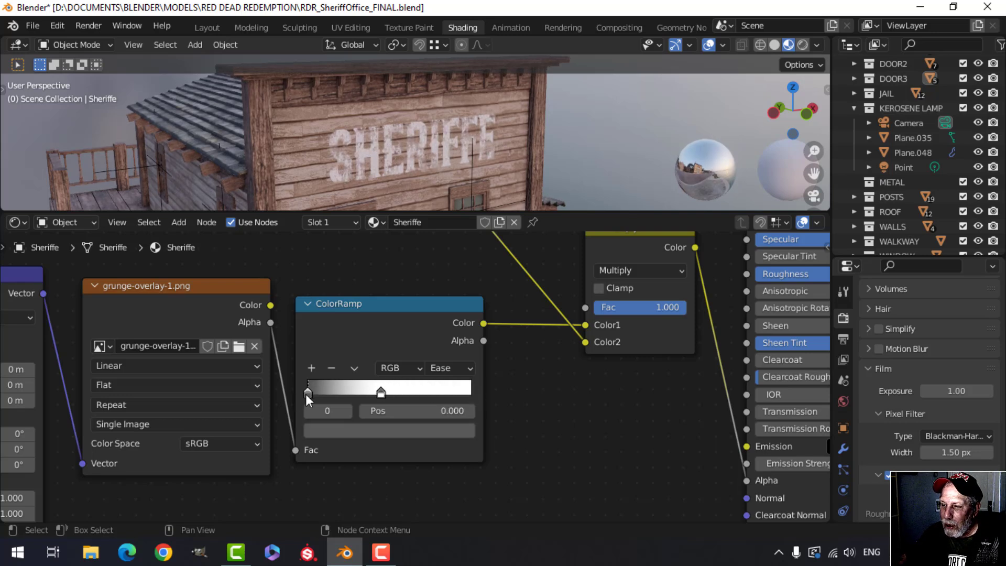
mouse_move(309, 397)
mouse_down()
mouse_move(365, 396)
mouse_move(301, 395)
mouse_up()
right_click(349, 393)
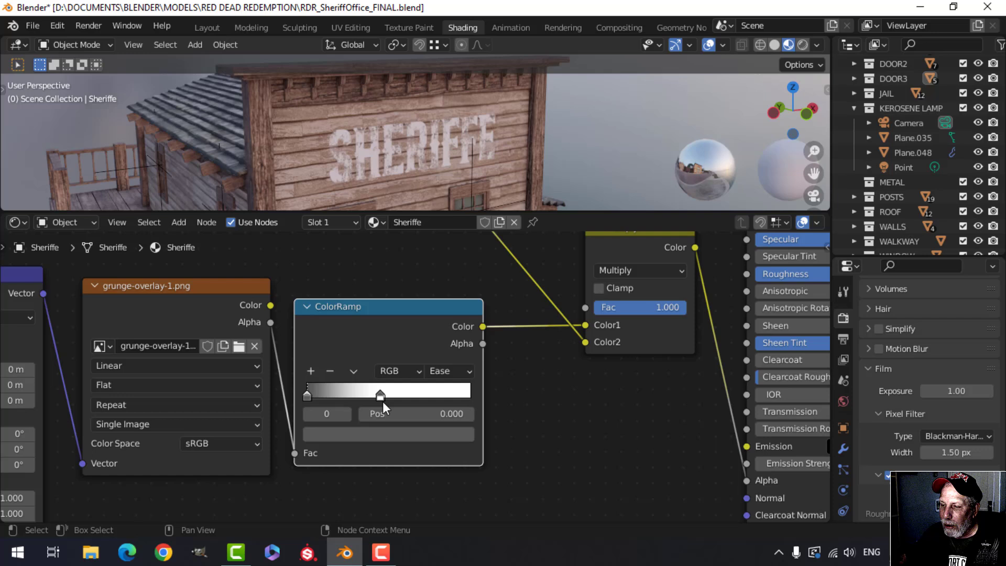
drag(380, 395, 396, 395)
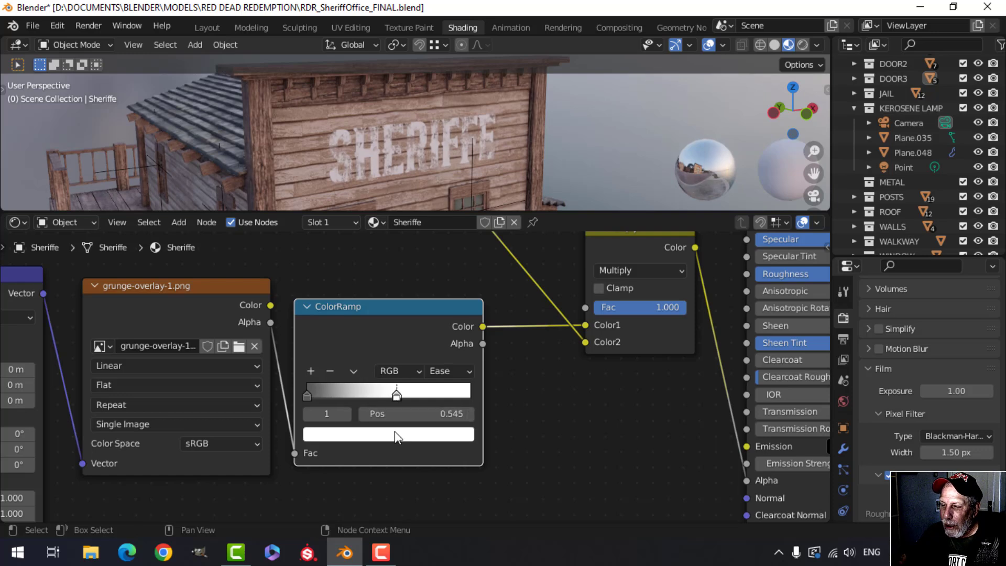
Lighten the black stop of the grunge overlay's ColorRamp to a grey with an HSV value of 0.148.
click(305, 397)
click(335, 432)
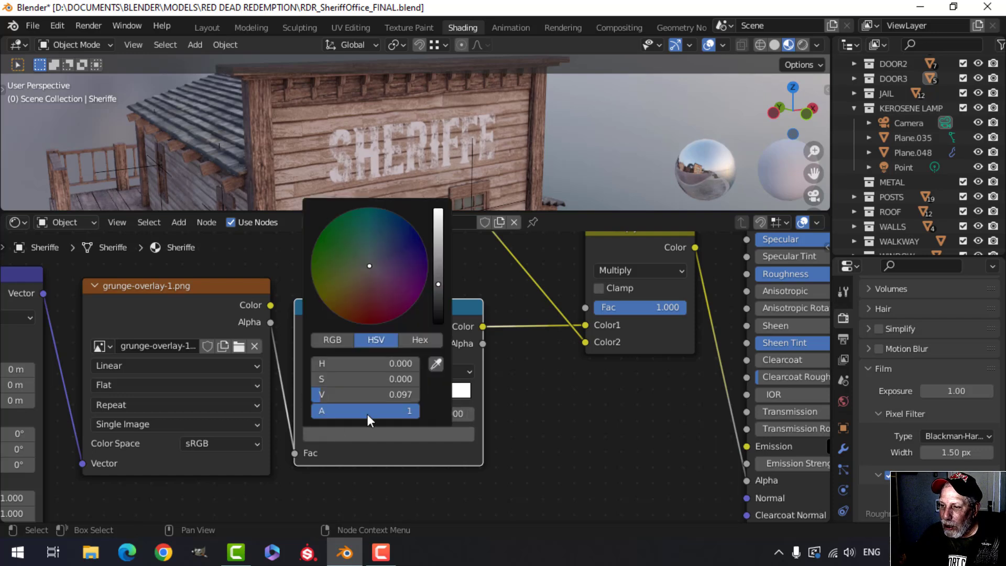
drag(438, 296, 438, 275)
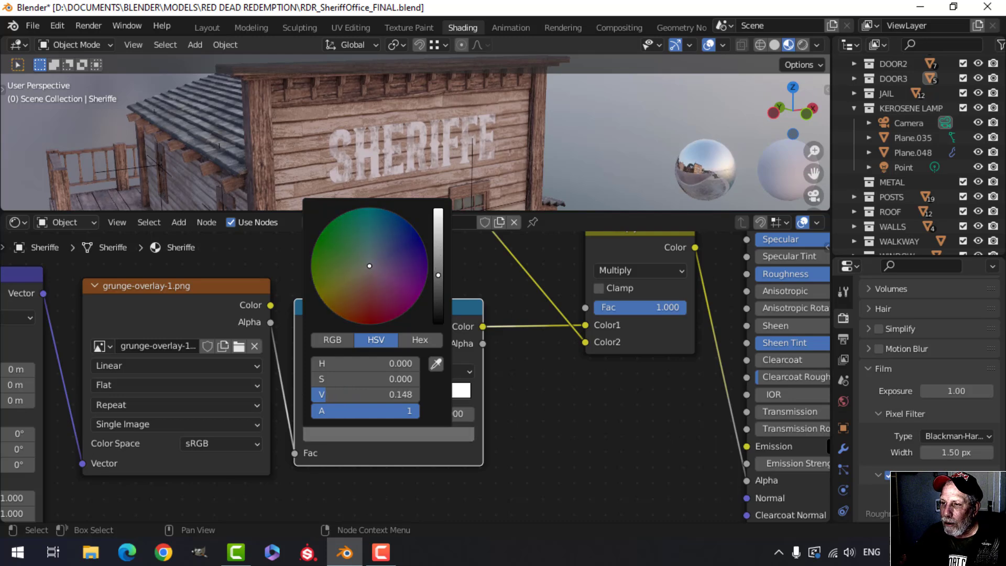
Try the black stop of the ColorRamp feeding Base Color at 0.914, and return the stops to positions 0 and 1.
scroll(544, 426, down, 1)
middle_drag(470, 317, 457, 422)
scroll(479, 358, down, 2)
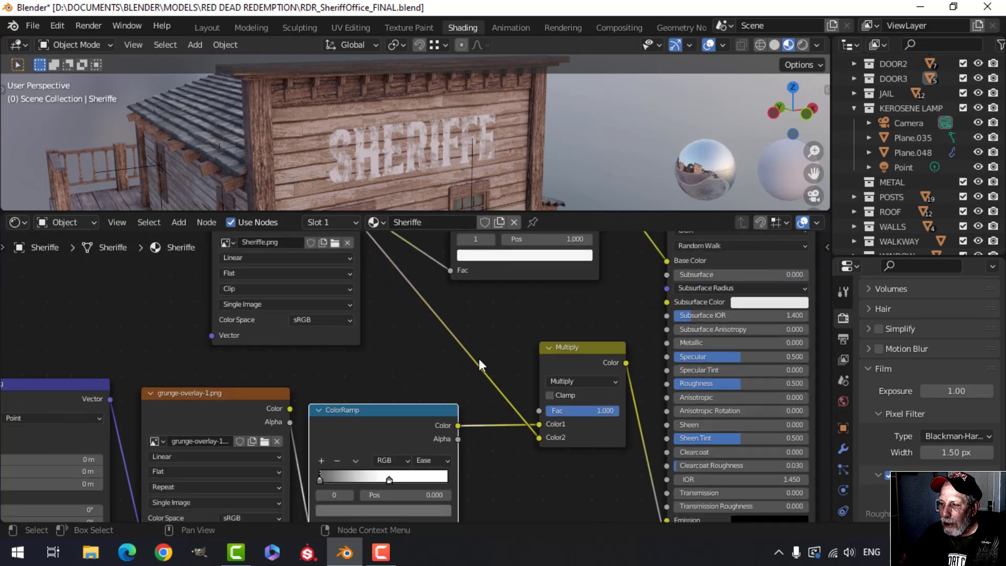
mouse_move(479, 359)
middle_down()
mouse_move(318, 410)
mouse_move(485, 360)
middle_up()
middle_drag(429, 312, 398, 446)
scroll(431, 460, up, 5)
middle_drag(458, 438, 485, 454)
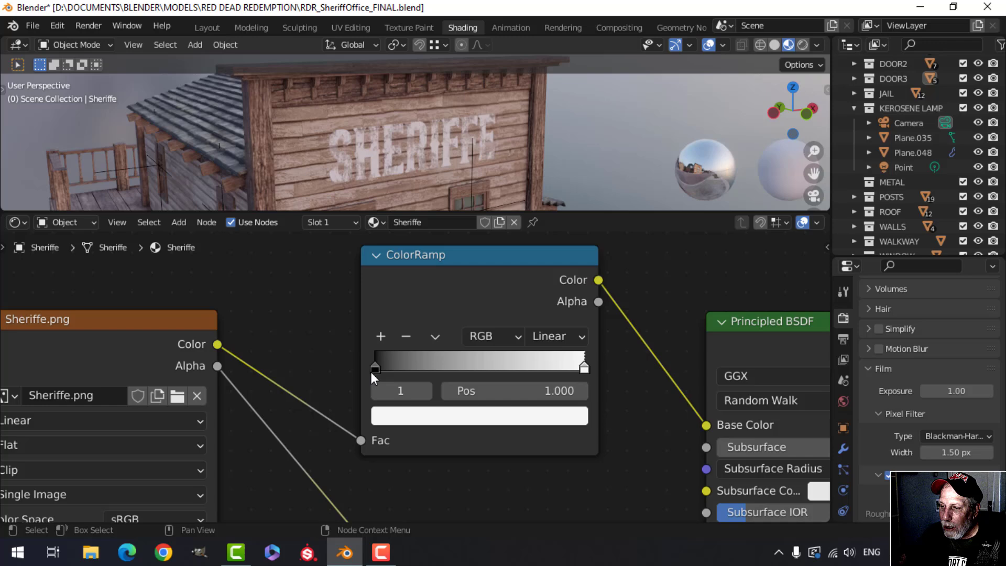
drag(375, 369, 533, 382)
scroll(384, 173, up, 4)
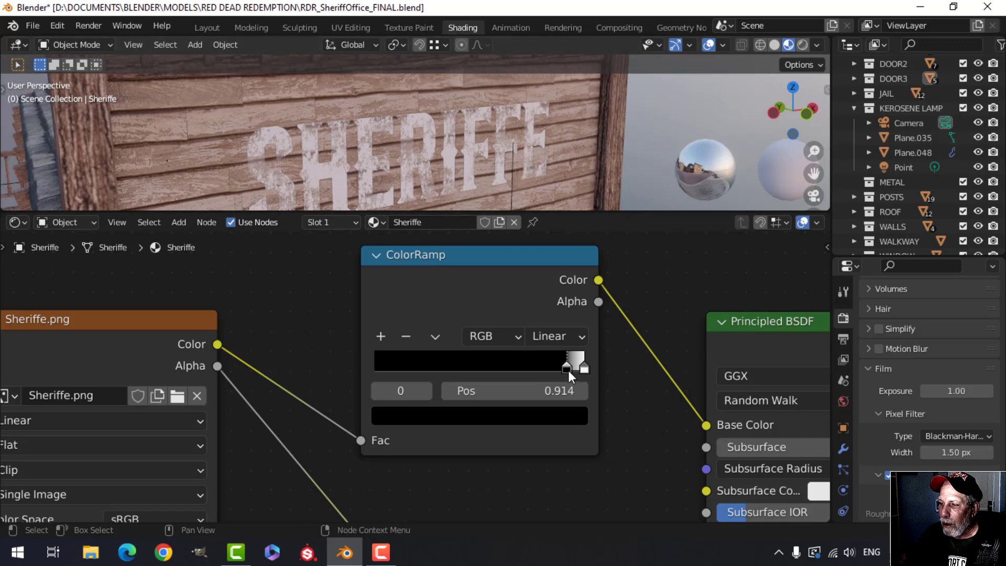
drag(568, 370, 361, 370)
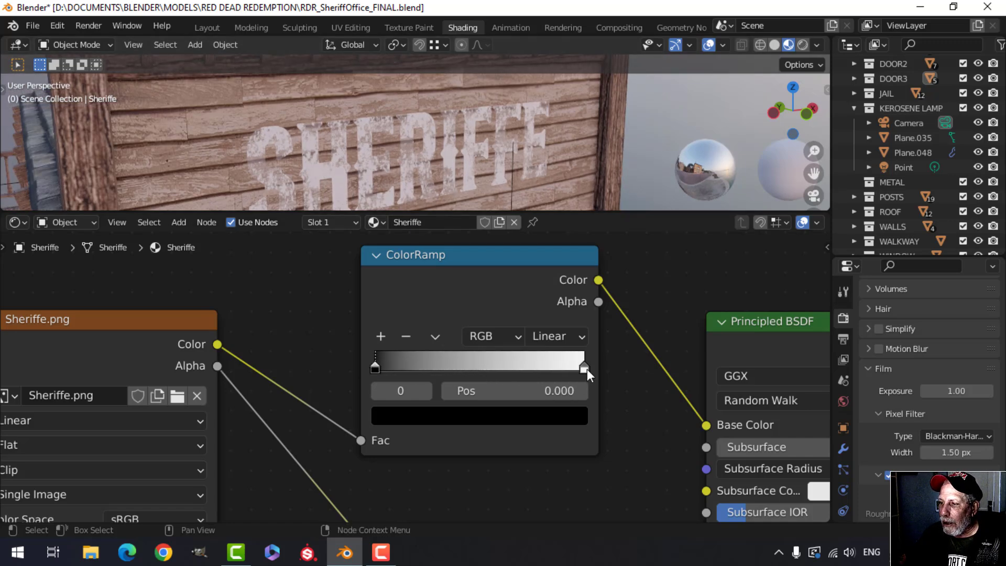
drag(584, 366, 641, 357)
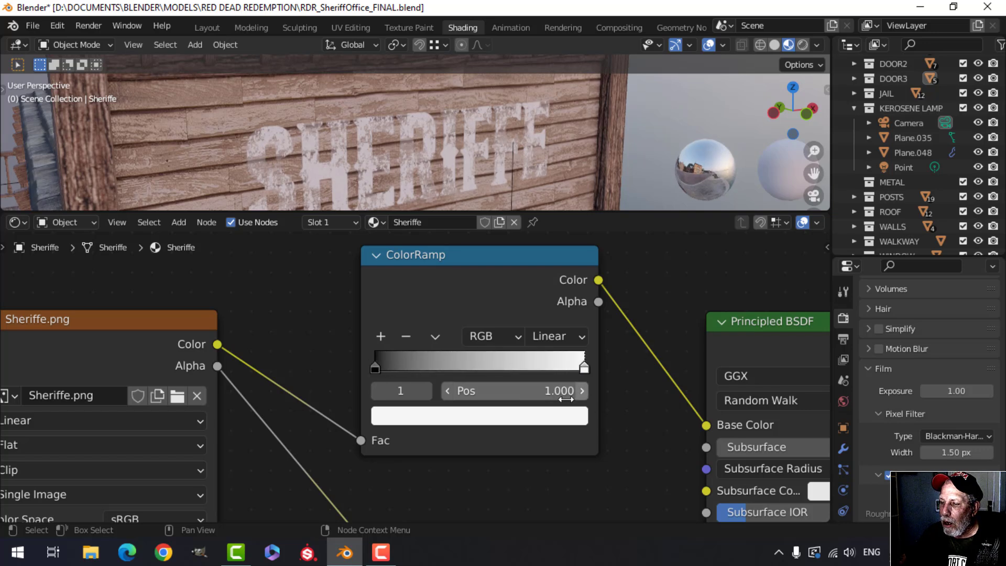
Link the Sheriffe.png Color output directly to Base Color and move the disconnected ColorRamp up out of the way.
scroll(419, 387, down, 1)
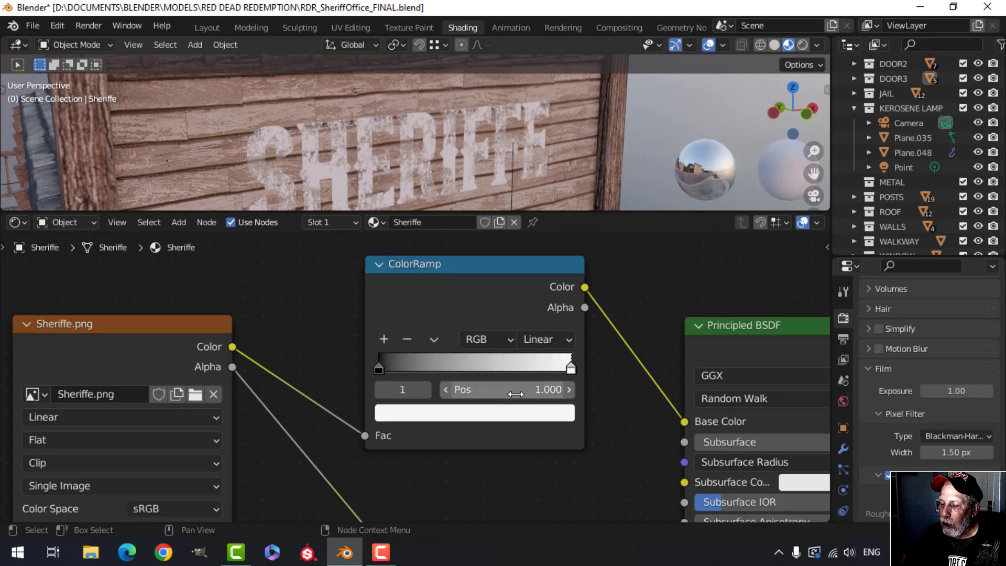
drag(362, 435, 683, 422)
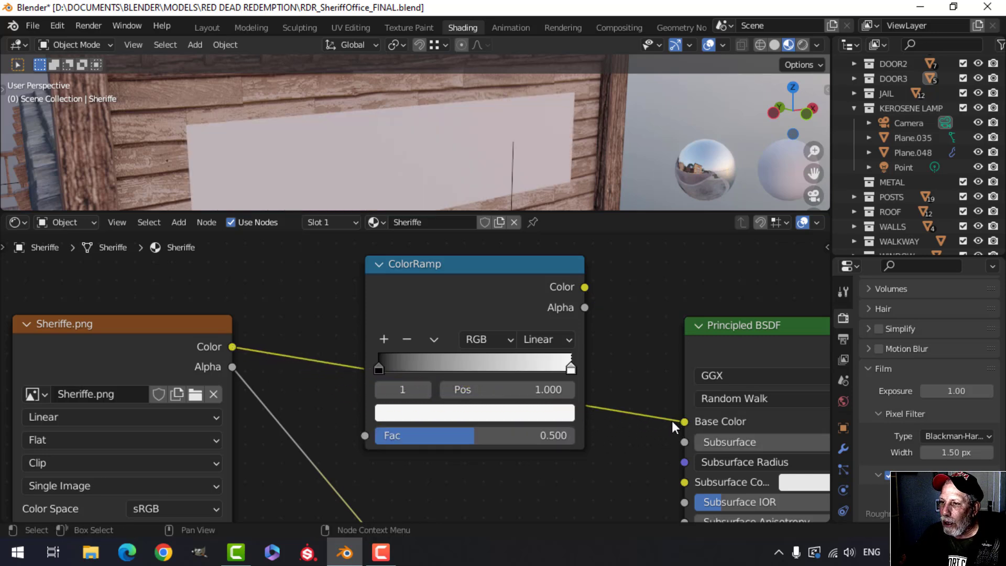
scroll(510, 313, down, 1)
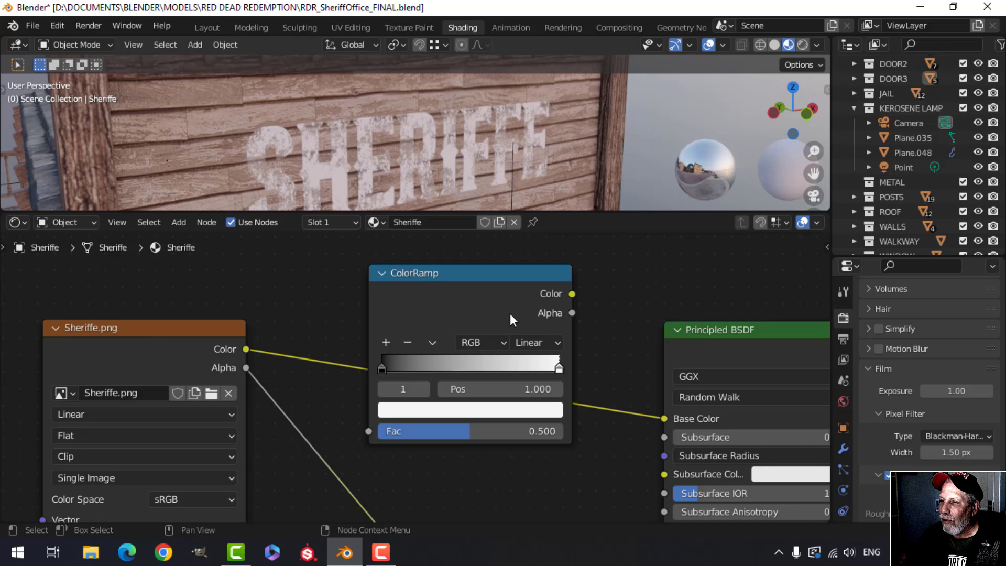
scroll(510, 313, down, 3)
drag(468, 292, 472, 234)
scroll(419, 299, down, 2)
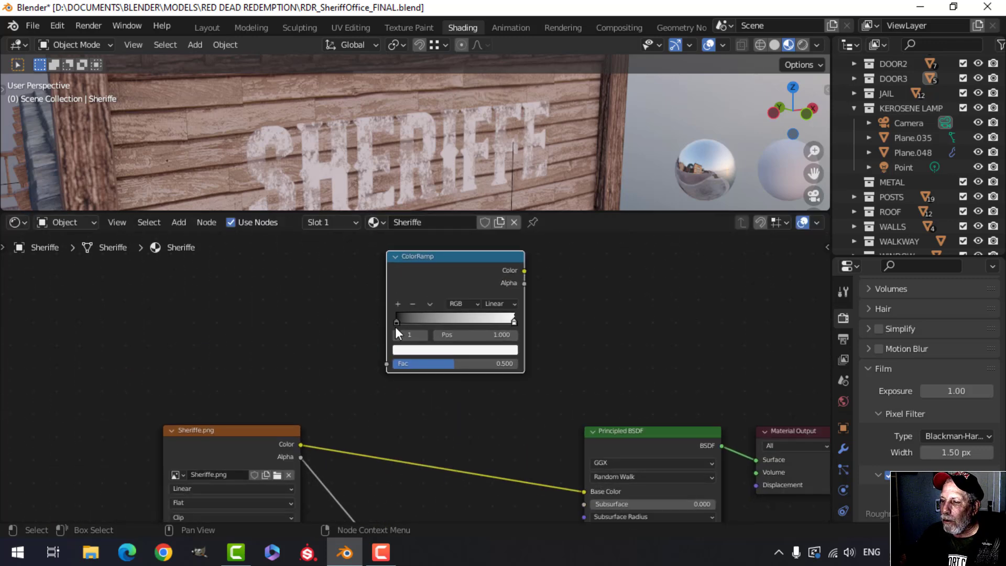
scroll(396, 331, up, 1)
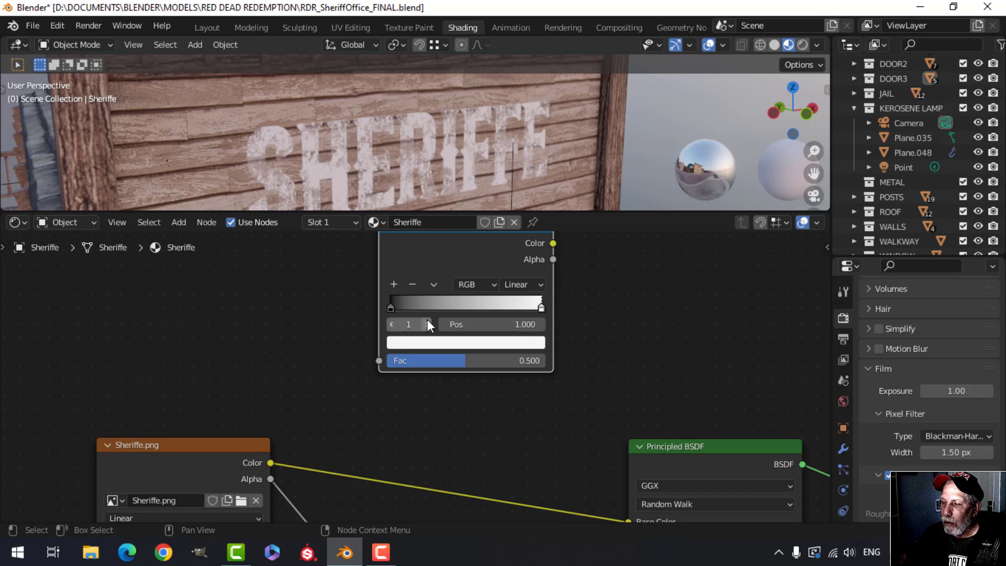
Examine the simplified node tree from the Mapping and grunge-overlay-1.png nodes through to the Principled BSDF.
scroll(433, 338, down, 2)
scroll(422, 400, down, 1)
middle_drag(422, 400, 445, 282)
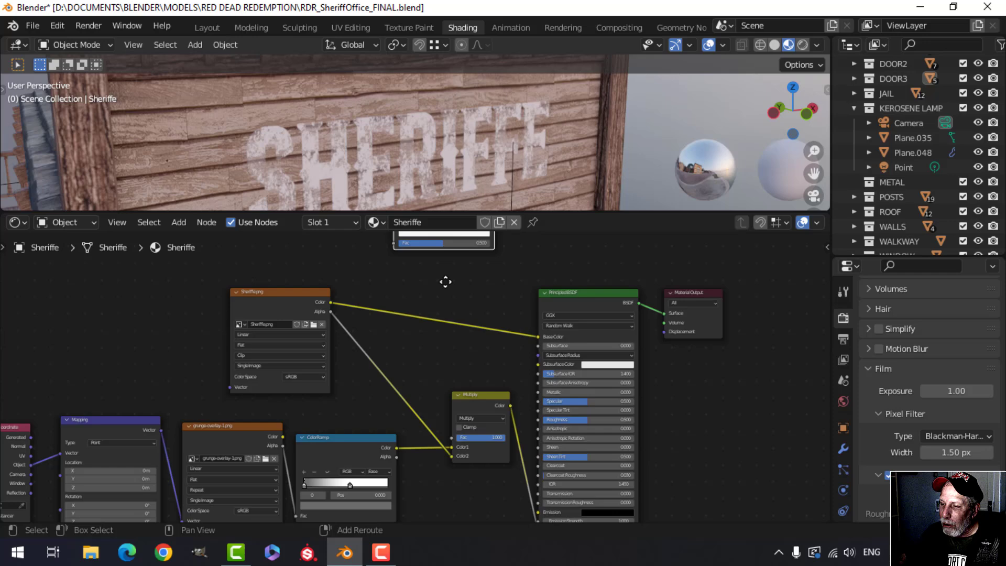
shift+middle_drag(420, 314, 428, 279)
scroll(395, 350, up, 3)
shift+middle_drag(383, 390, 470, 369)
scroll(438, 317, up, 3)
scroll(460, 341, down, 5)
middle_drag(462, 293, 381, 299)
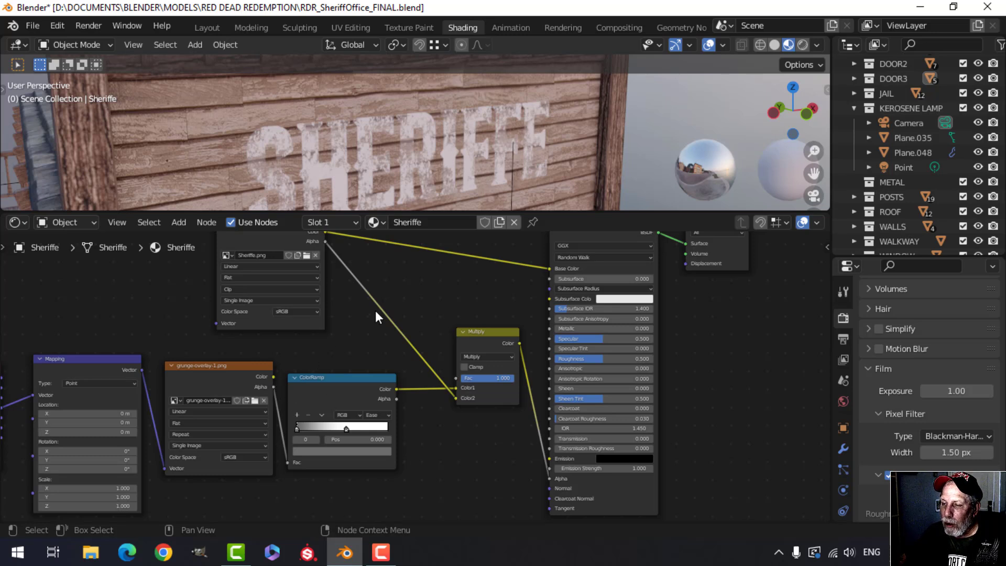
scroll(375, 310, down, 1)
middle_drag(376, 314, 372, 333)
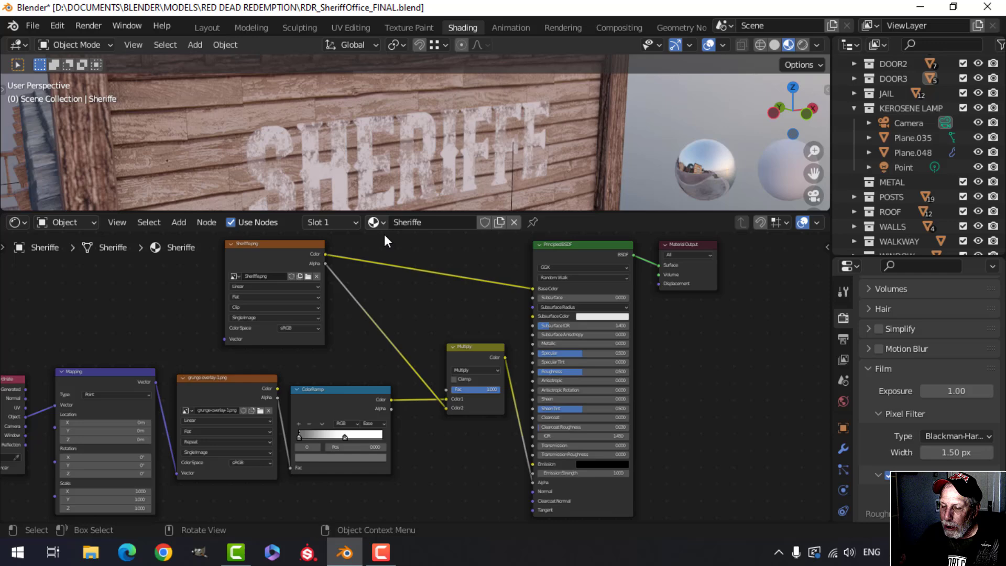
Examine what feeds Color1 and Color2 of the Multiply MixRGB node and how its output reaches the shader's Alpha.
scroll(461, 417, up, 2)
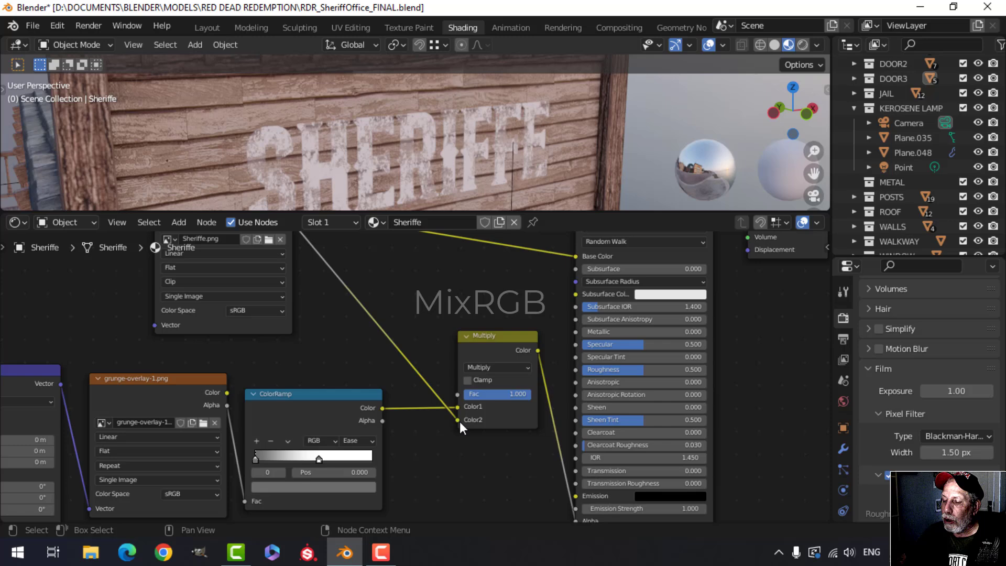
scroll(439, 424, down, 2)
shift+middle_drag(421, 393, 428, 344)
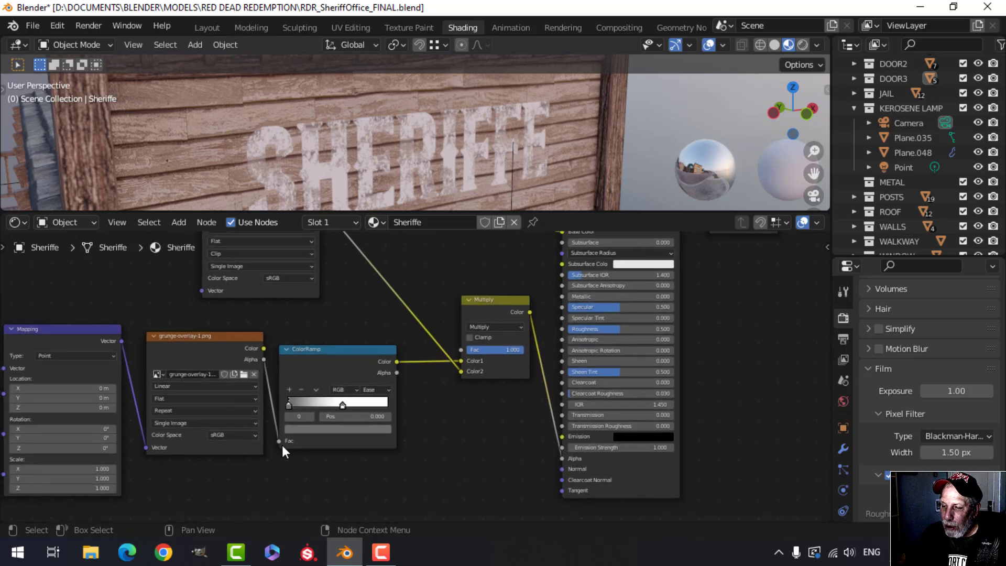
scroll(367, 378, up, 1)
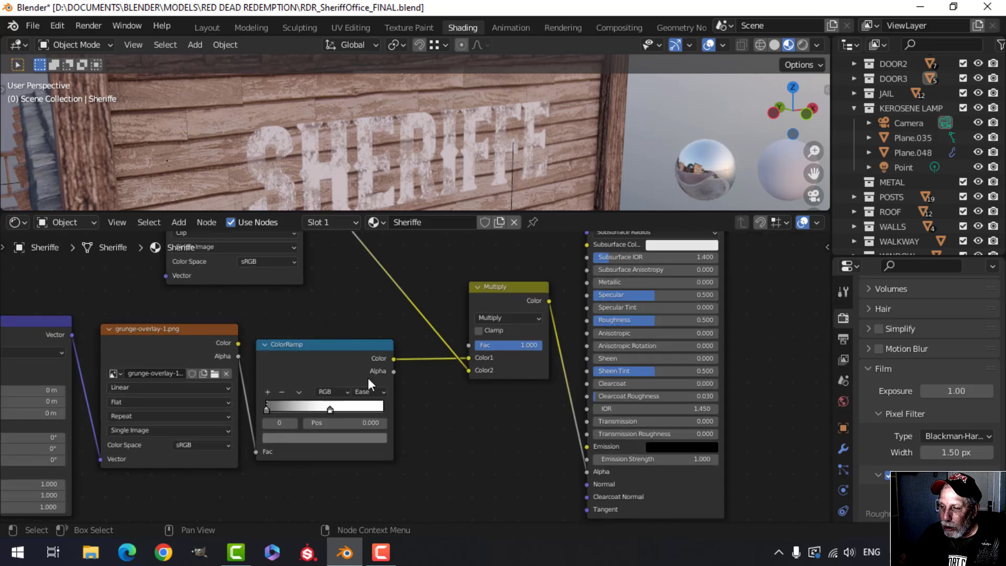
scroll(405, 372, up, 1)
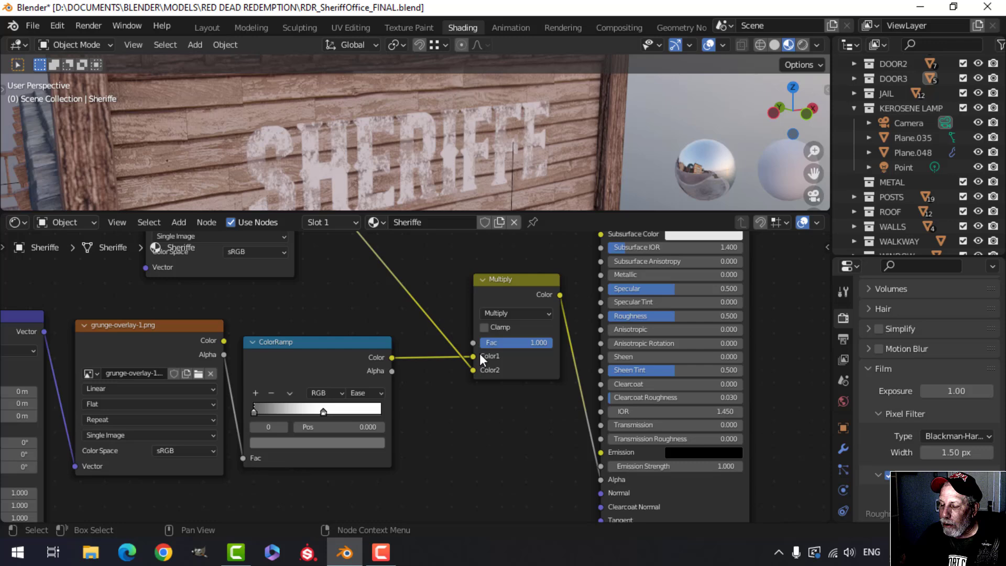
scroll(516, 385, down, 2)
middle_drag(518, 382, 445, 411)
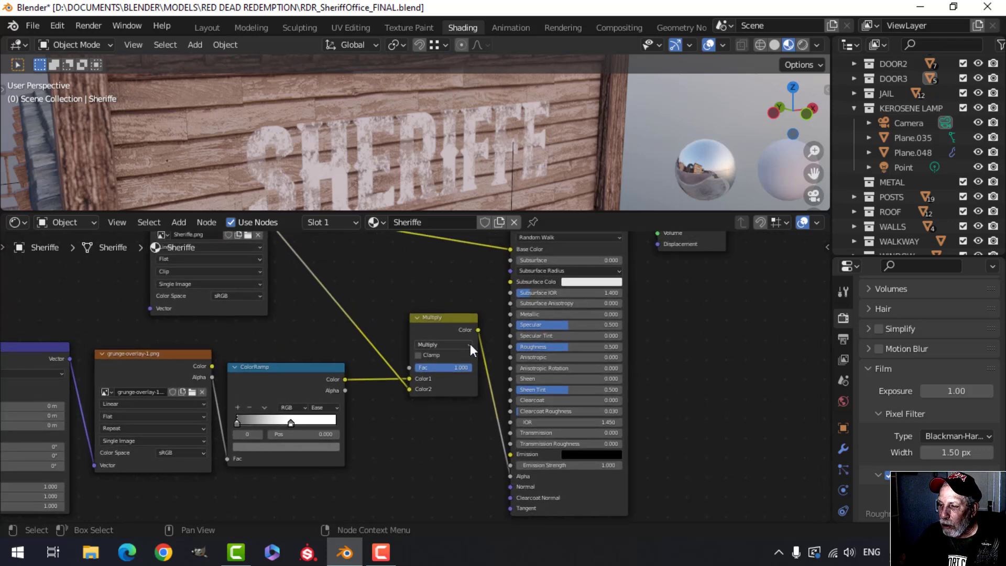
mouse_move(461, 367)
mouse_down()
mouse_move(416, 368)
mouse_move(461, 367)
mouse_up()
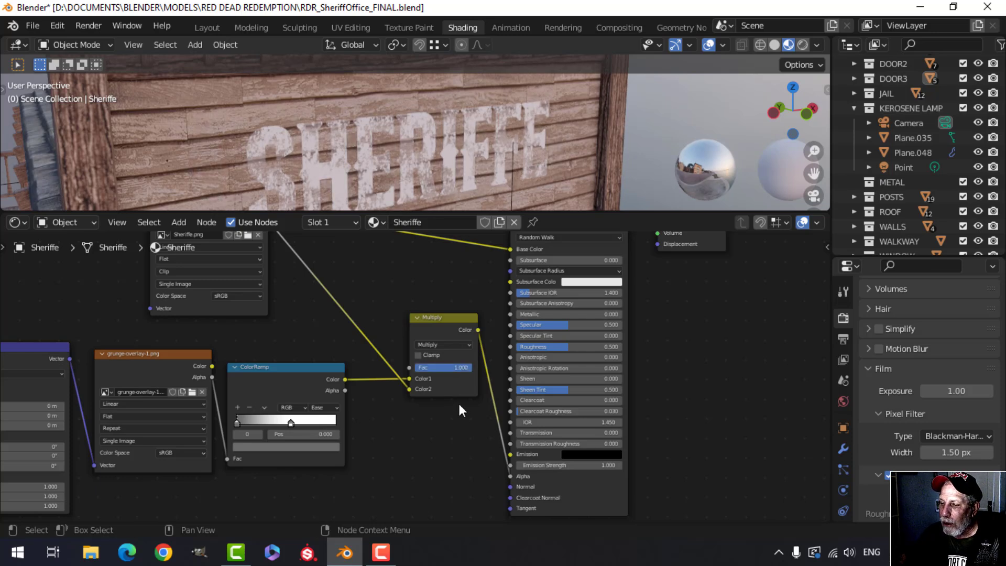
middle_drag(481, 461, 479, 367)
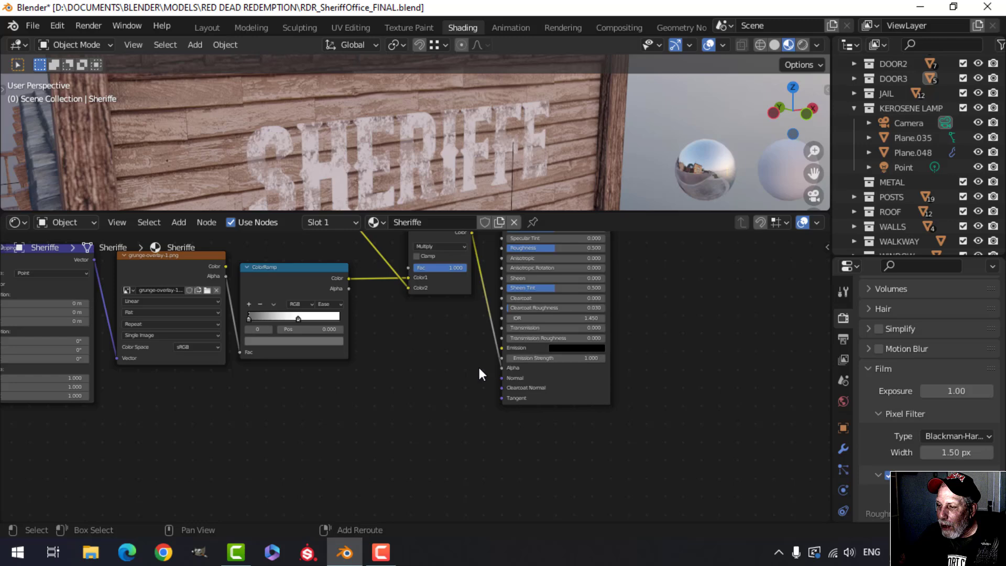
scroll(501, 379, up, 2)
scroll(538, 371, down, 5)
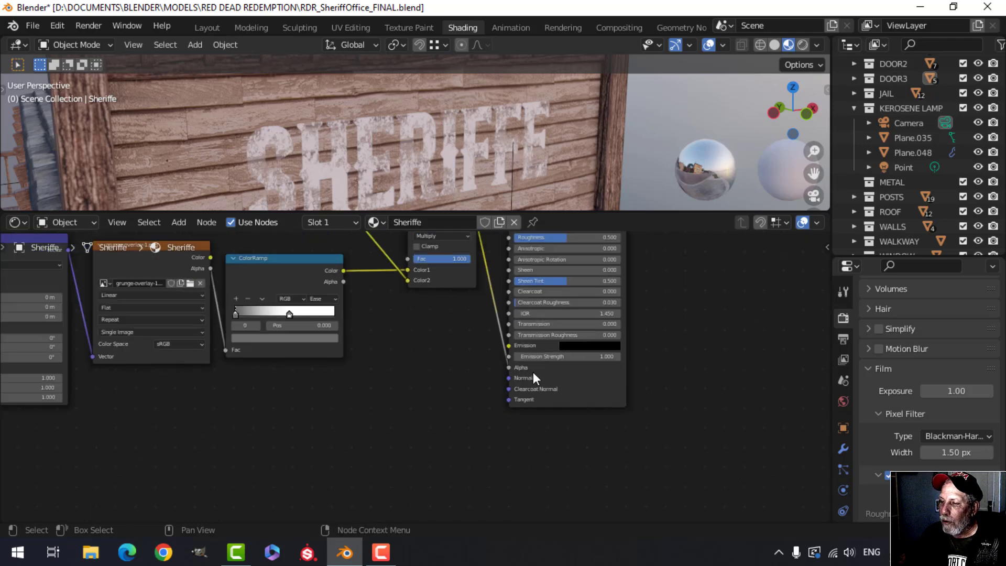
scroll(452, 343, up, 4)
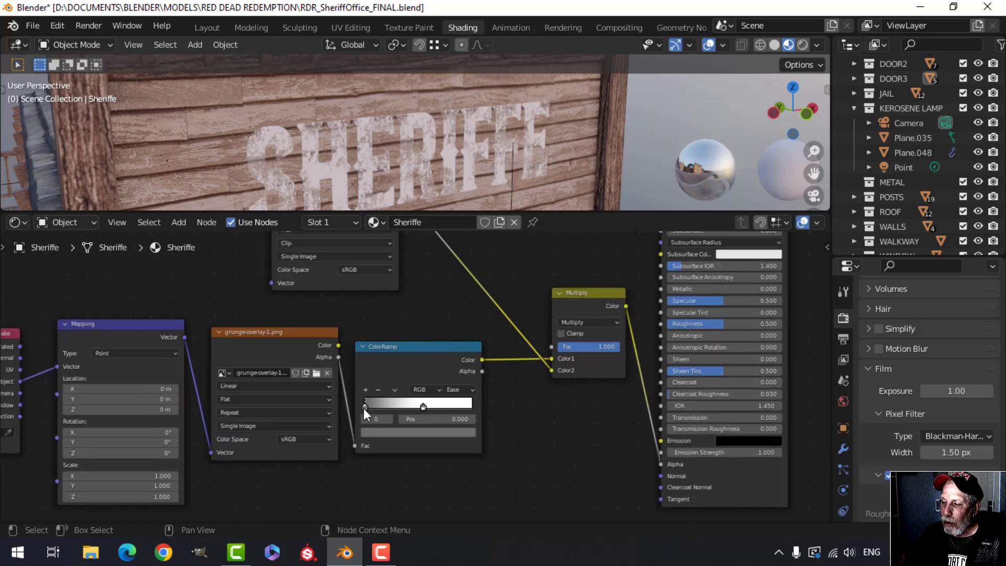
Try the white stop of the grunge overlay's ColorRamp at 0.145, settle it at position 0.555, and check the sign on the building.
drag(364, 408, 337, 398)
drag(418, 402, 393, 405)
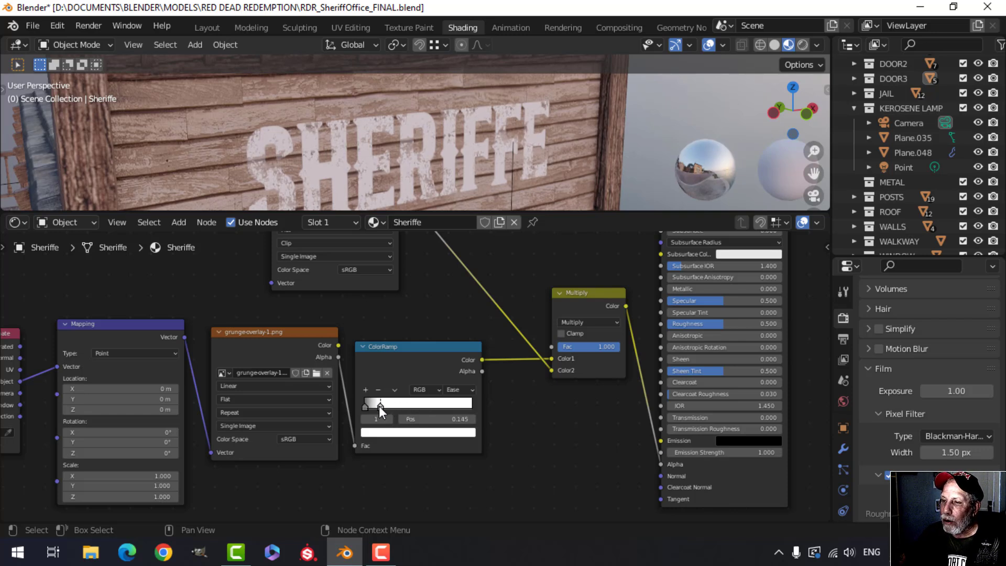
drag(375, 407, 427, 404)
scroll(427, 405, down, 1)
scroll(392, 115, down, 3)
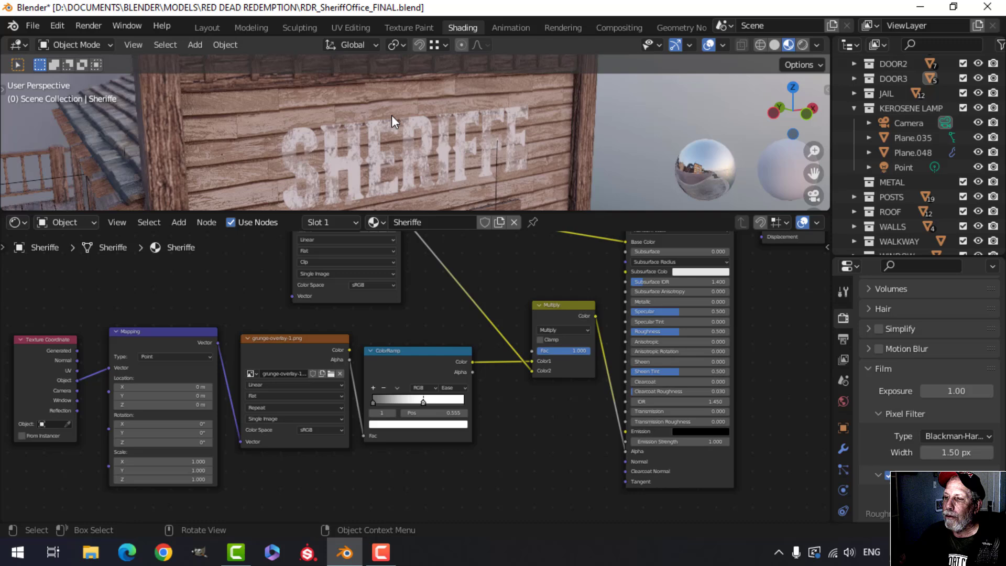
scroll(410, 142, down, 1)
scroll(412, 143, up, 3)
middle_drag(416, 141, 427, 139)
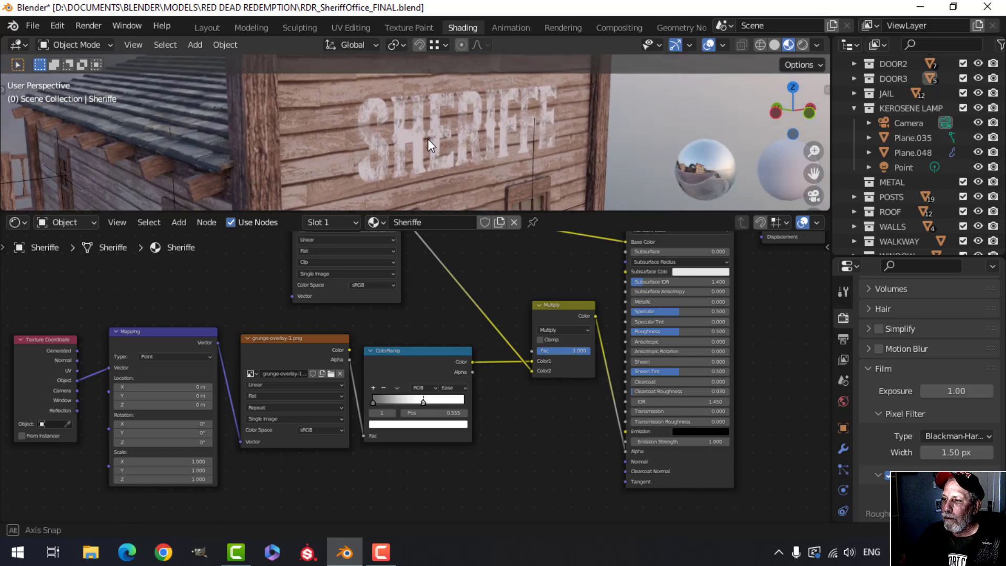
Delete the Texture Coordinate and Mapping nodes connected to the grunge-overlay-1.png node.
scroll(332, 333, up, 2)
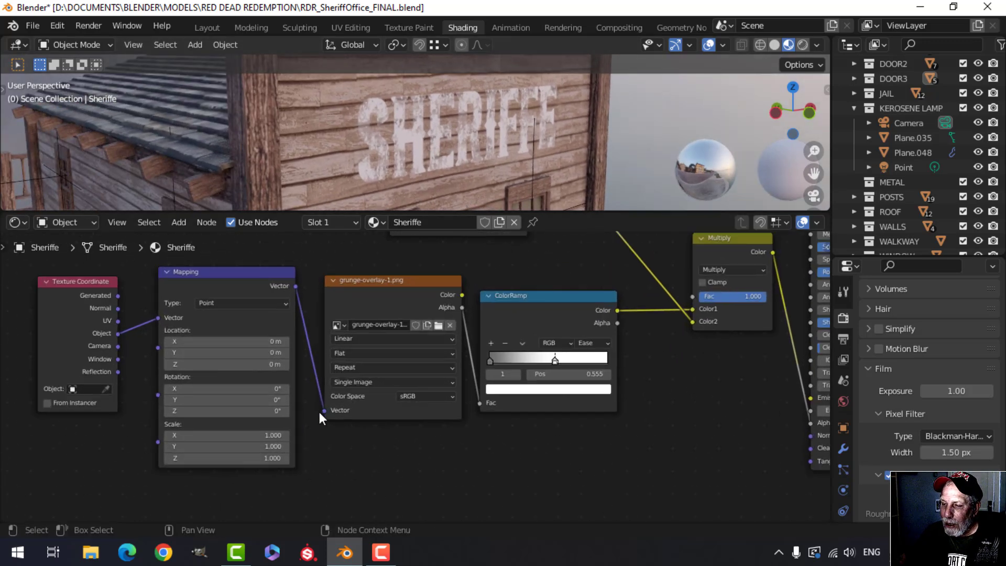
drag(51, 259, 301, 505)
key(x)
scroll(280, 392, down, 1)
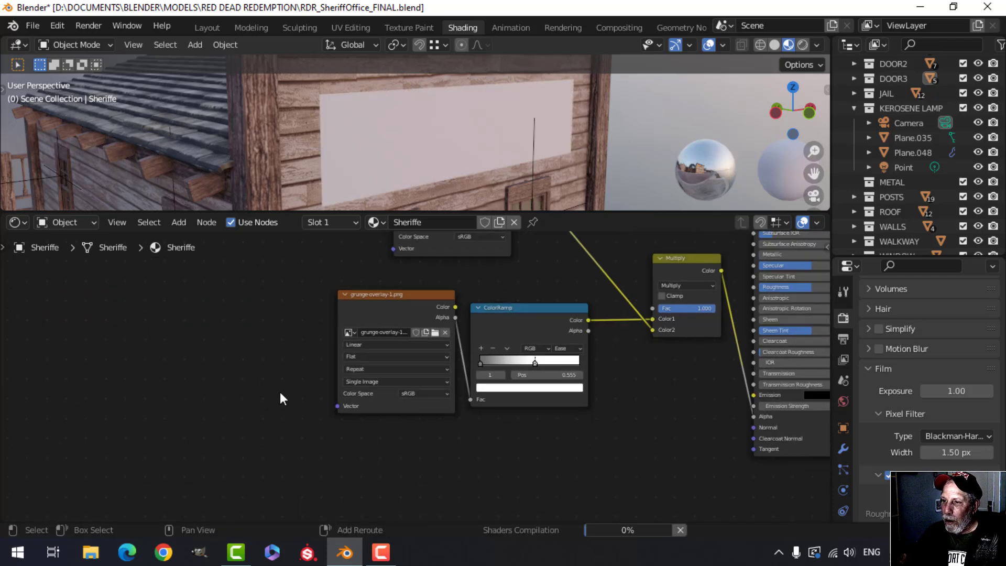
middle_drag(280, 392, 181, 446)
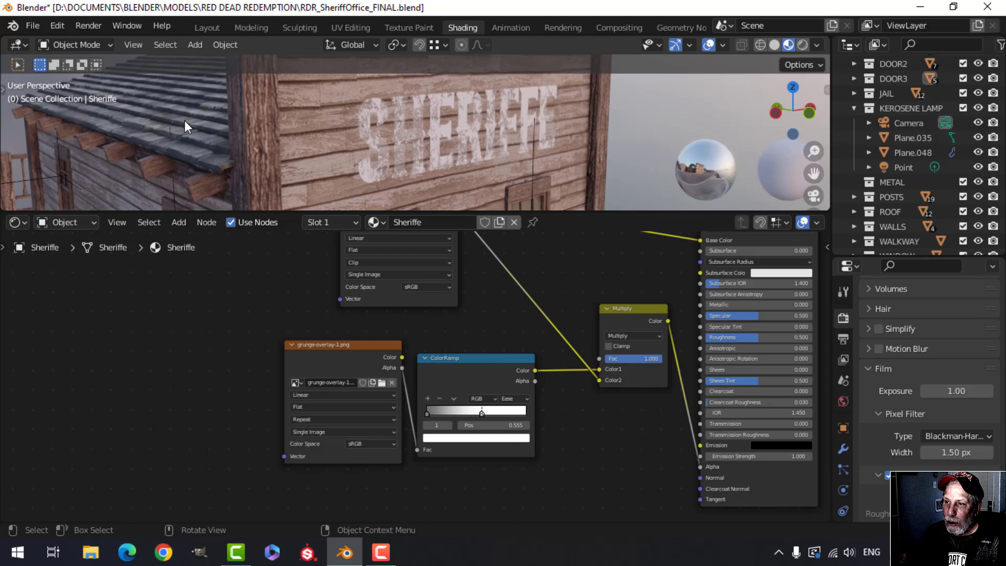
Add Texture Coordinate and Mapping nodes to grunge-overlay-1.png and link the Object output to the Mapping node's Vector input.
click(316, 348)
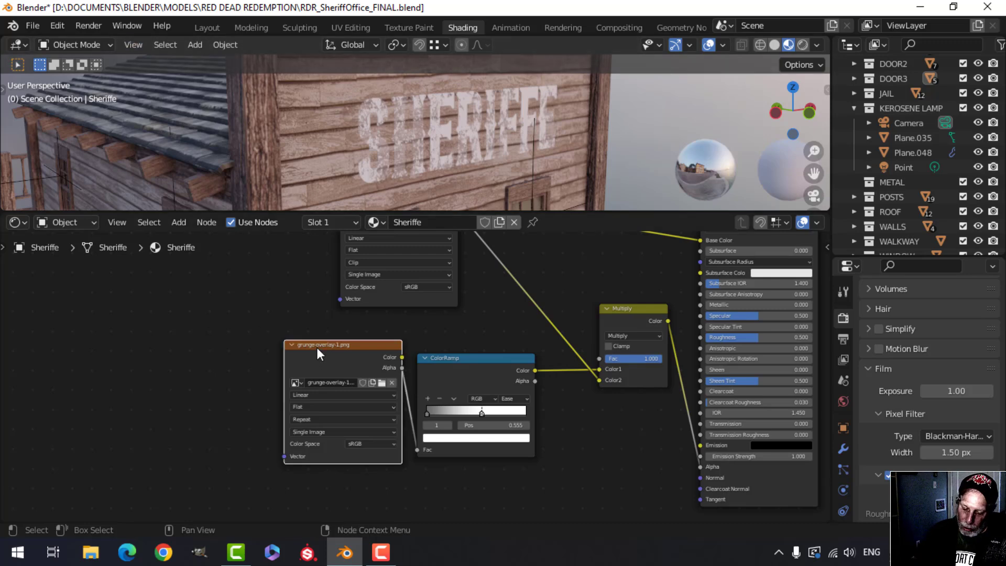
key(ctrl+z)
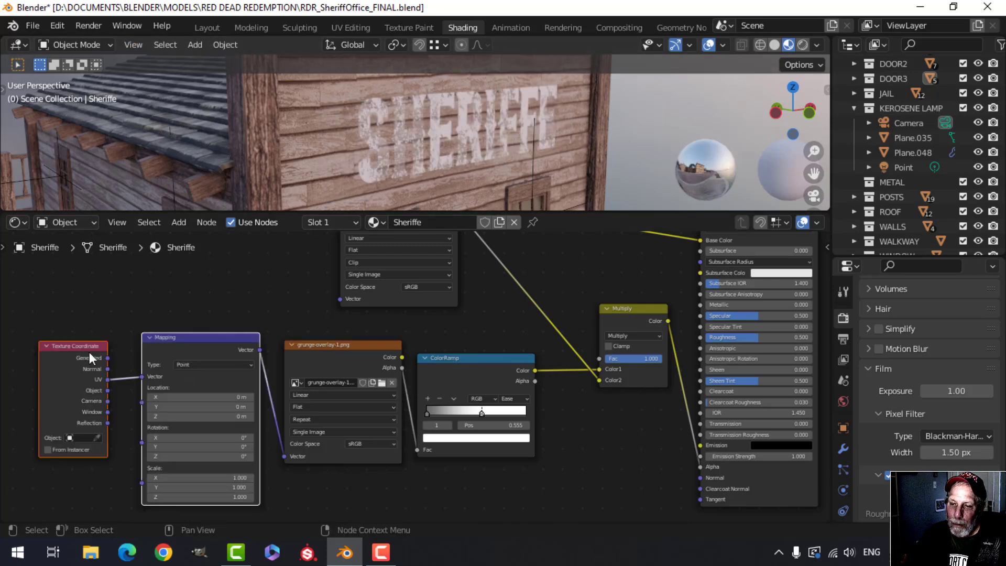
scroll(105, 377, up, 2)
middle_drag(23, 358, 272, 375)
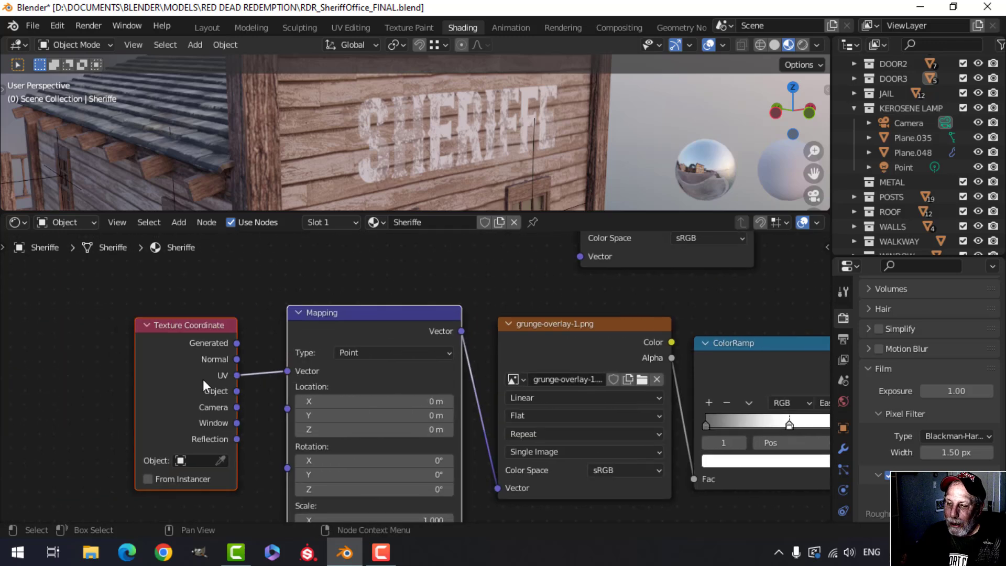
drag(237, 391, 288, 371)
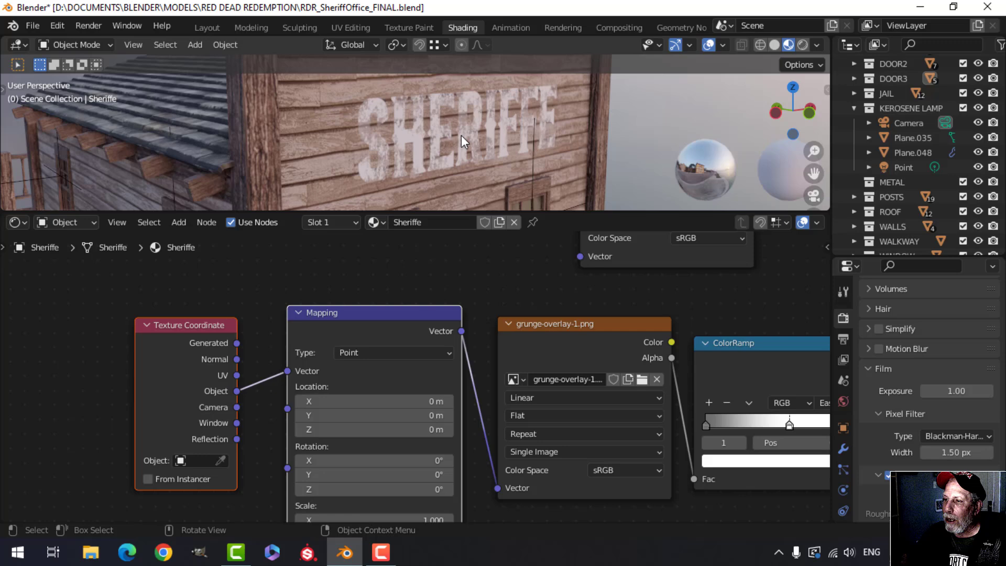
scroll(438, 137, down, 1)
middle_drag(423, 273, 339, 232)
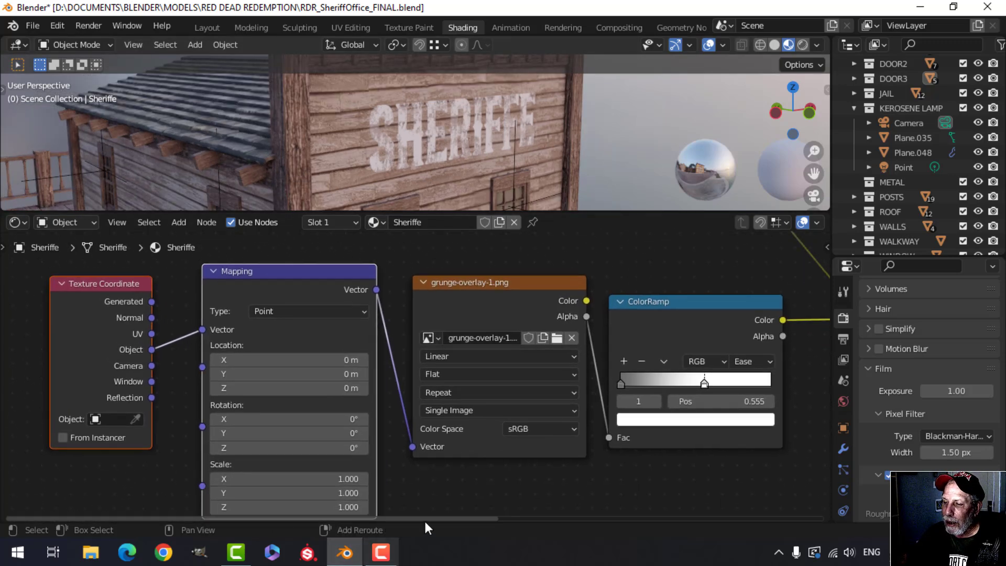
Shift the grunge texture by setting the Mapping node's Location to 2.6 m in Y and 0.8 m in X.
scroll(451, 480, up, 3)
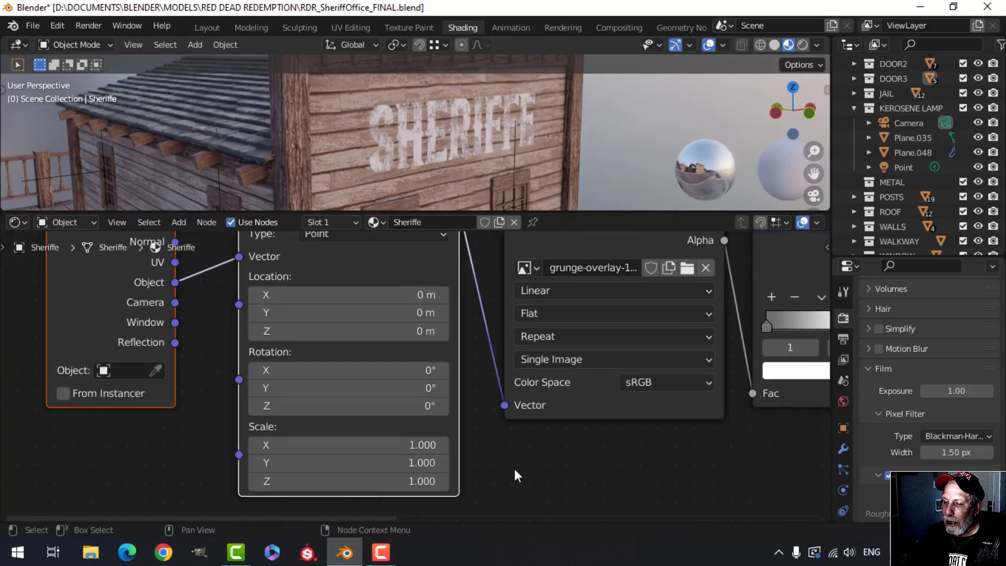
middle_drag(514, 470, 470, 516)
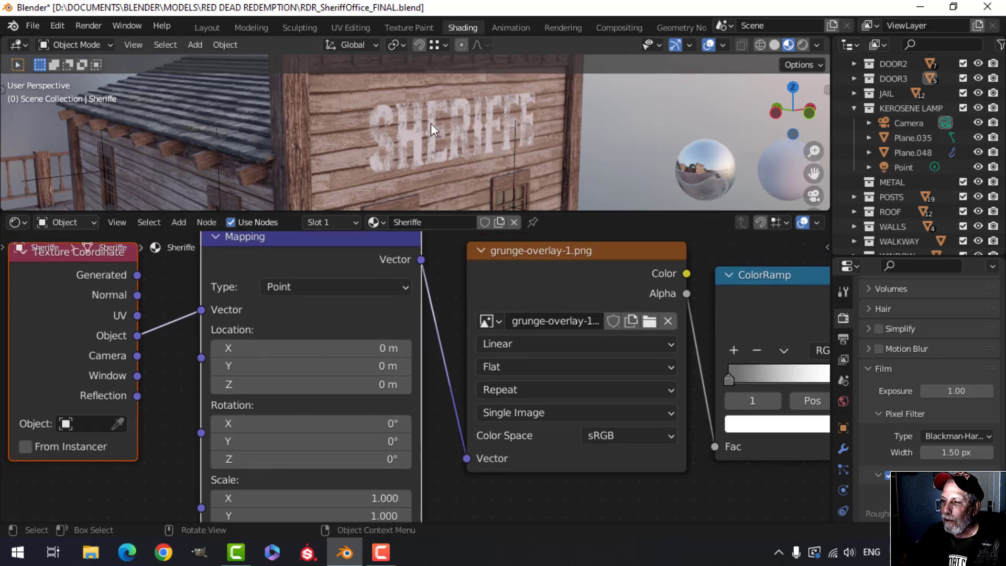
scroll(338, 368, up, 1)
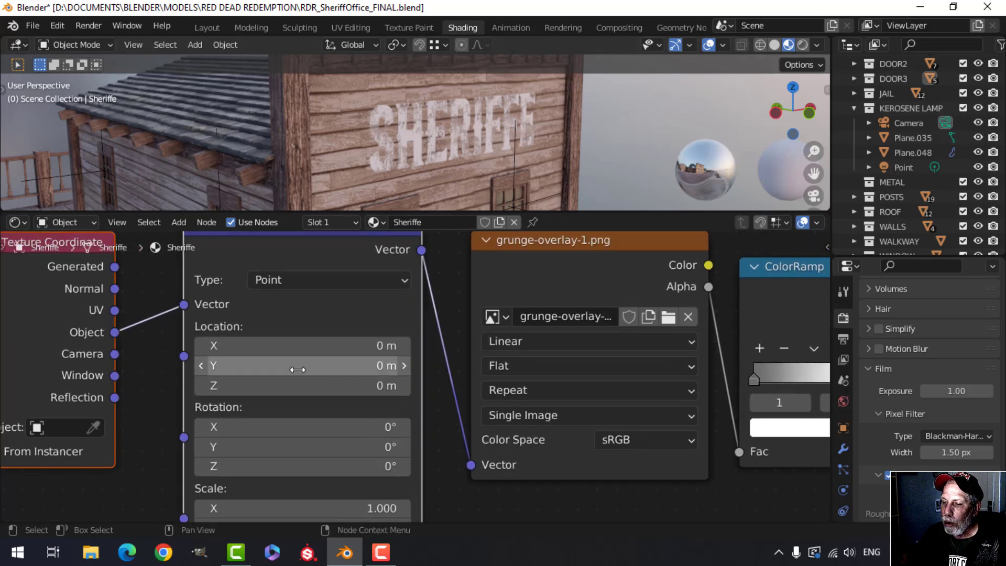
click(270, 366)
drag(270, 365, 406, 365)
scroll(317, 335, down, 2)
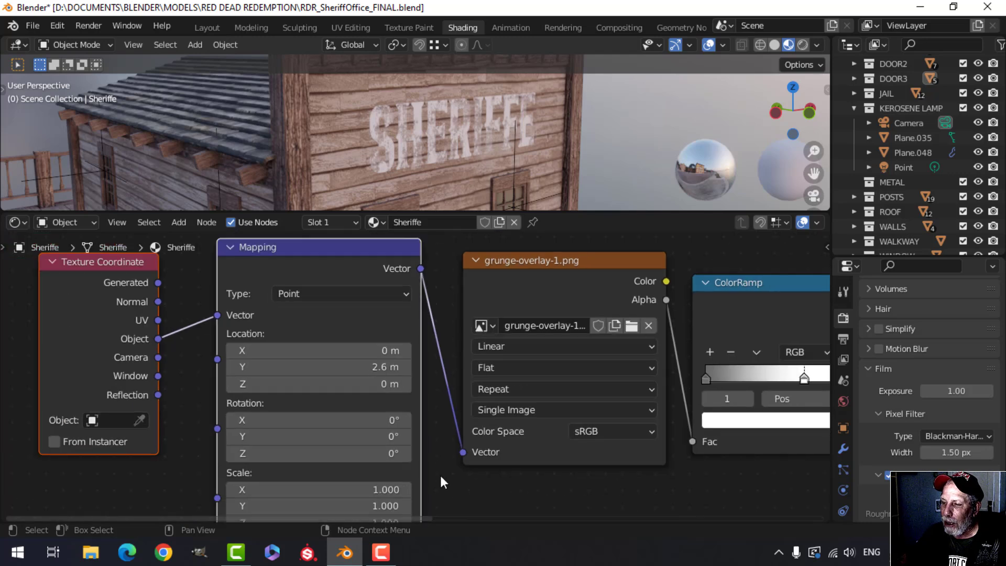
drag(316, 334, 358, 334)
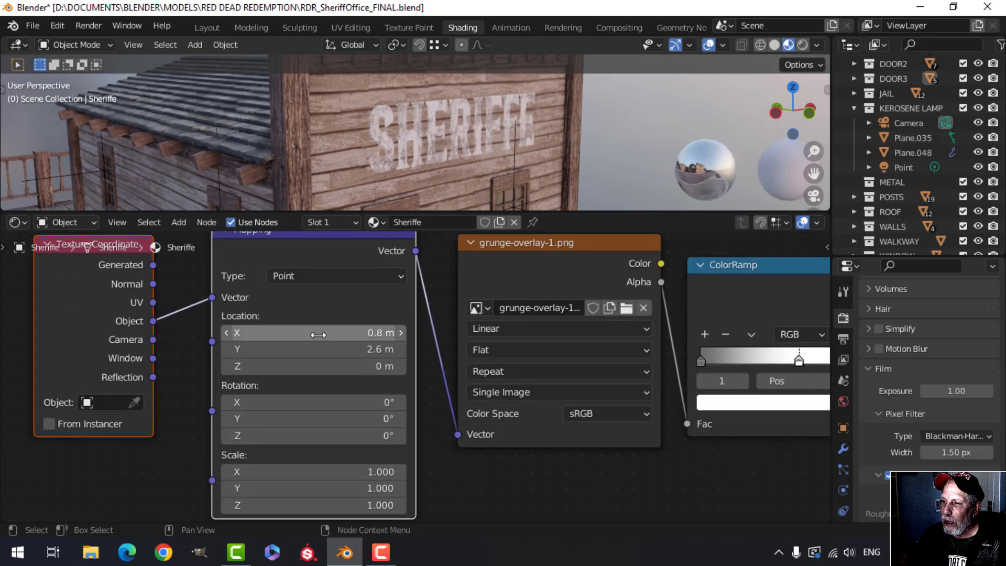
Set the Mapping node's Scale to 1.200 in Y and 1.300 in X, and check the grunge on the Sheriffe lettering up close.
scroll(457, 464, down, 1)
middle_drag(451, 478, 465, 394)
scroll(465, 394, up, 1)
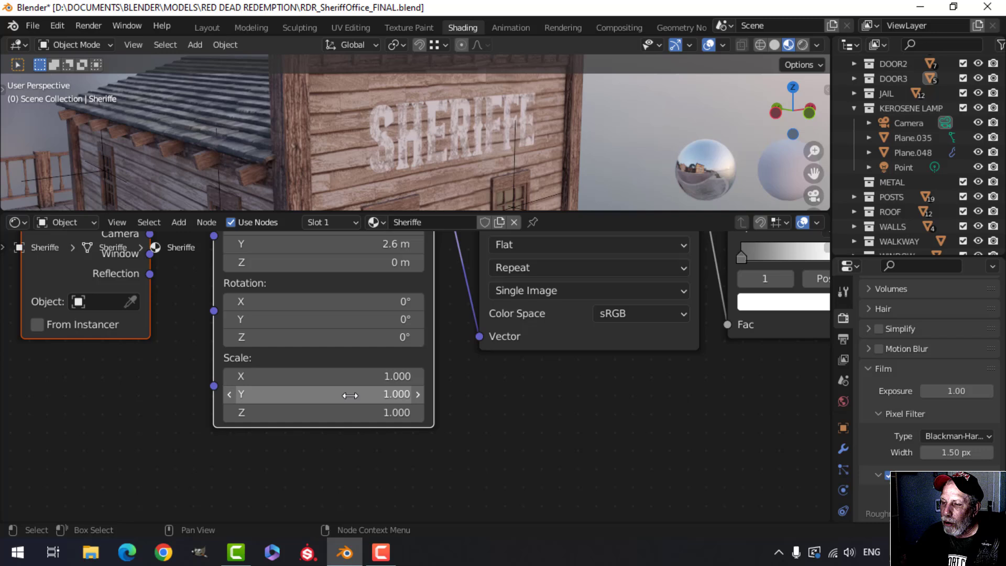
drag(349, 394, 361, 376)
scroll(472, 136, up, 5)
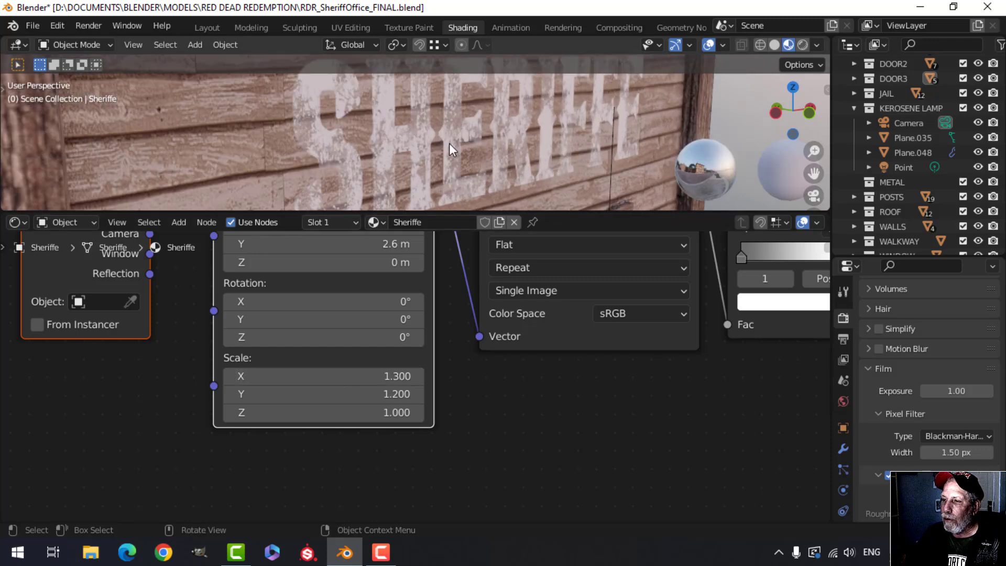
middle_drag(471, 140, 445, 161)
Tighten the grunge ColorRamp by bringing the white stop closer to the dark end and placing the grey stop at 0.127.
scroll(642, 375, down, 4)
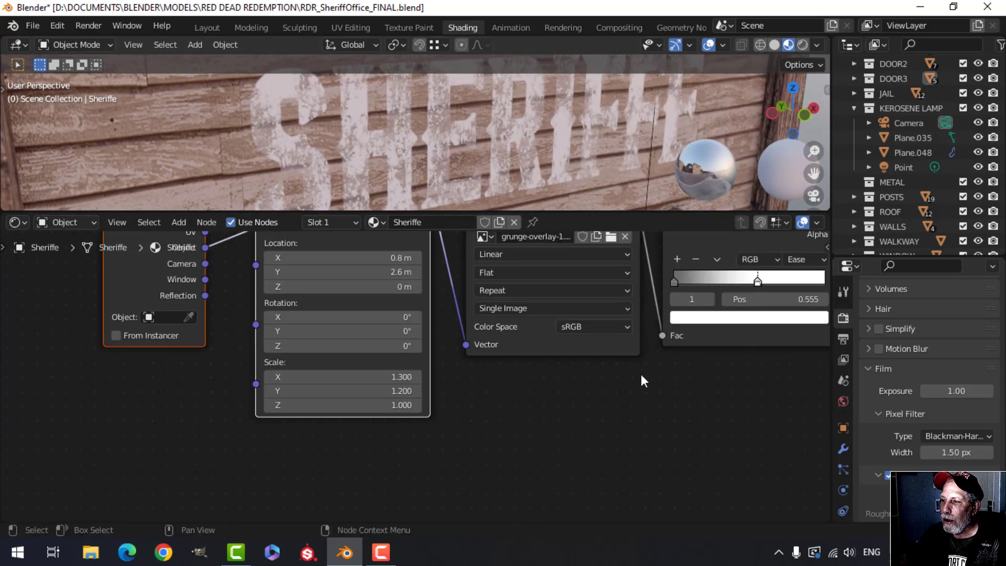
middle_drag(662, 400, 426, 436)
scroll(424, 367, up, 2)
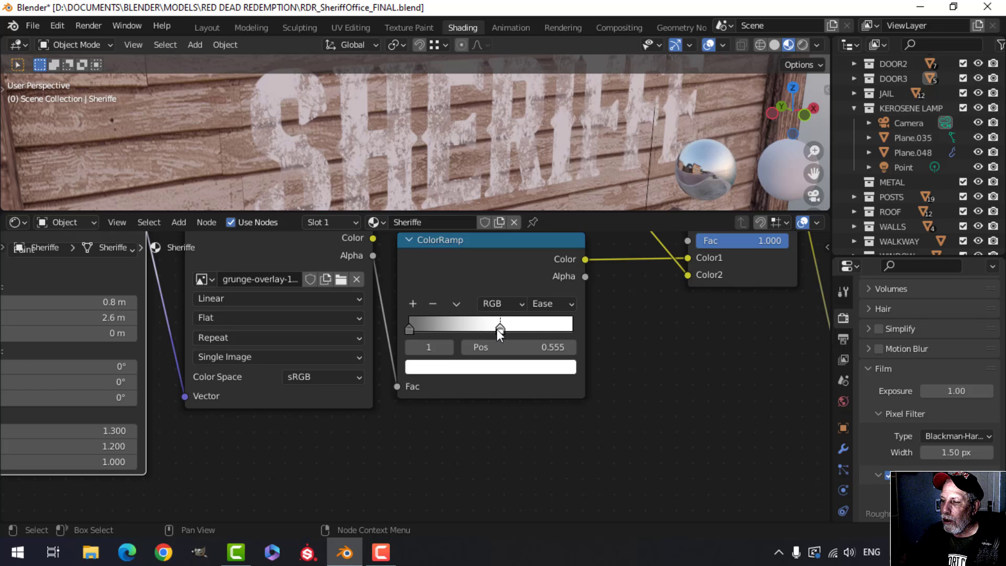
drag(499, 330, 431, 334)
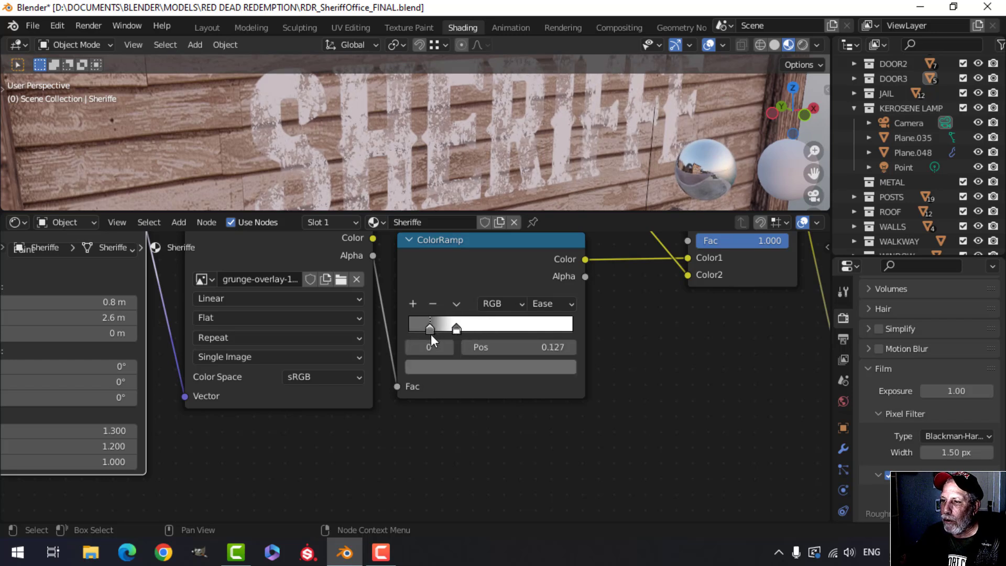
middle_drag(505, 162, 477, 179)
Maximize the node editor and move the Sheriffe.png node closer to the Multiply node, then review the complete node setup.
scroll(481, 175, down, 4)
scroll(532, 362, down, 6)
middle_drag(485, 344, 442, 403)
key(ctrl+space)
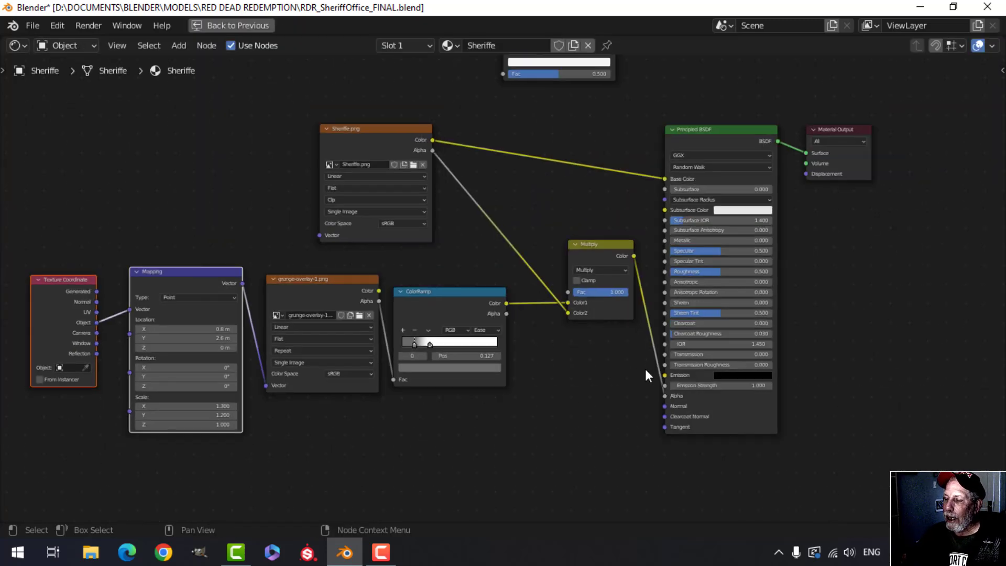
drag(363, 125, 416, 121)
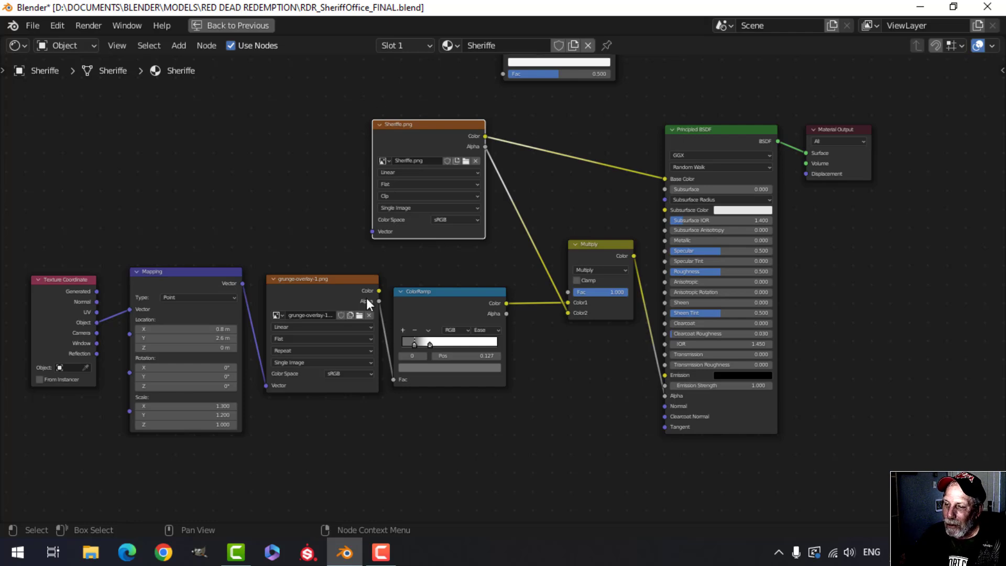
scroll(415, 294, up, 2)
scroll(307, 292, down, 1)
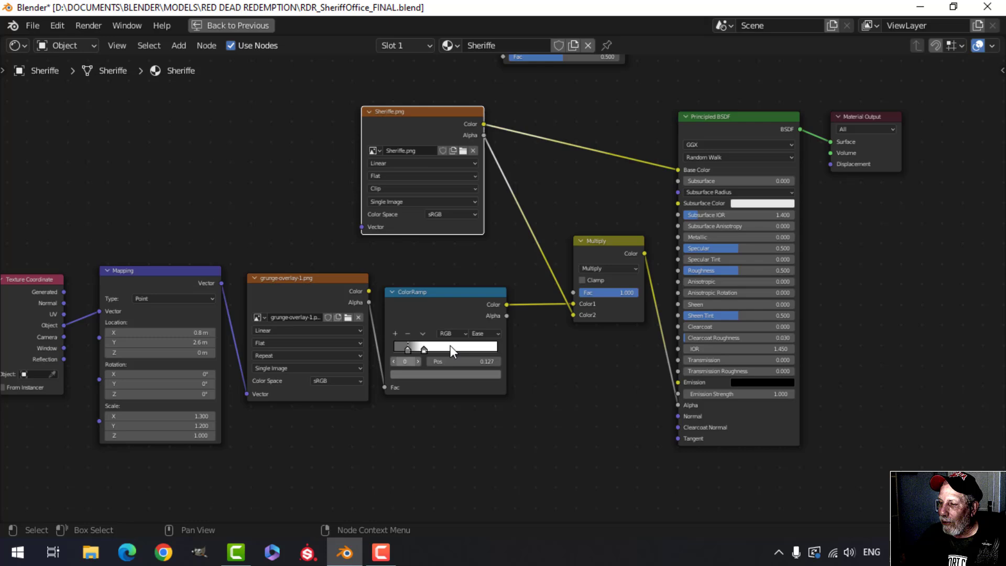
middle_drag(614, 369, 643, 365)
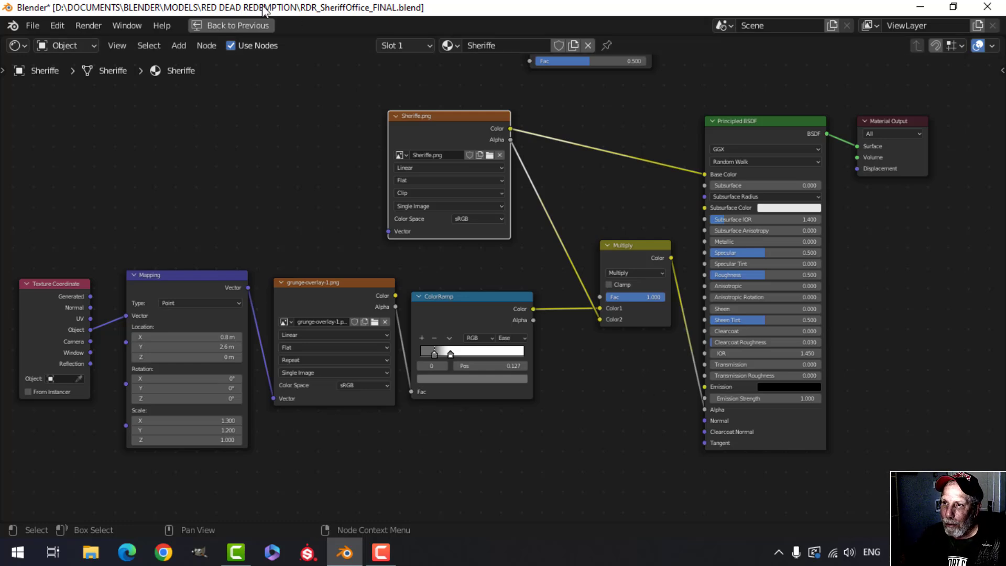
Leave the maximized node editor and examine the Sheriffe sign on the whole building in the Layout workspace.
click(246, 24)
shift+middle_drag(477, 164, 459, 167)
middle_drag(459, 167, 476, 160)
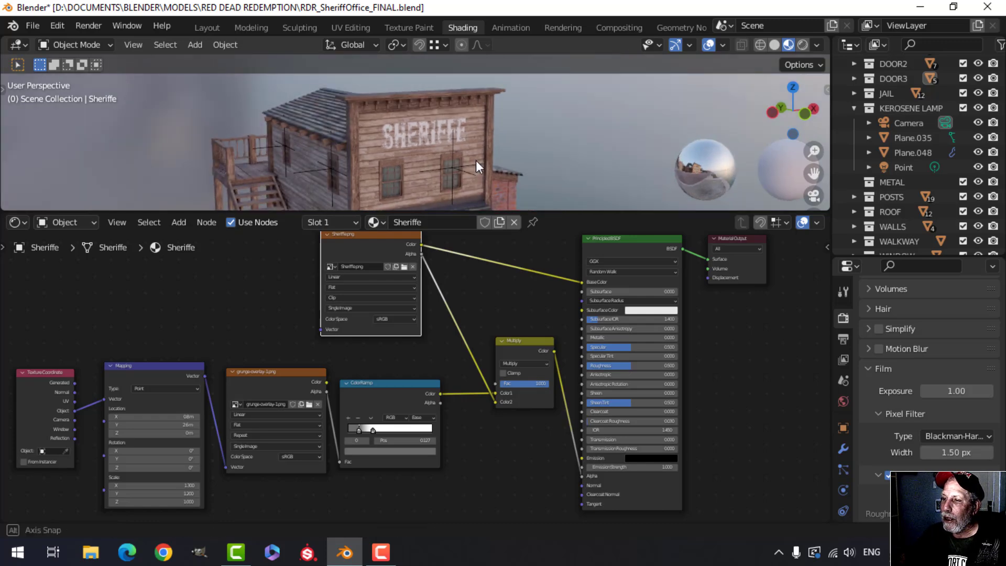
click(199, 29)
mouse_move(396, 169)
middle_down()
mouse_move(495, 274)
mouse_move(486, 251)
mouse_move(399, 265)
mouse_move(523, 288)
mouse_move(512, 288)
middle_up()
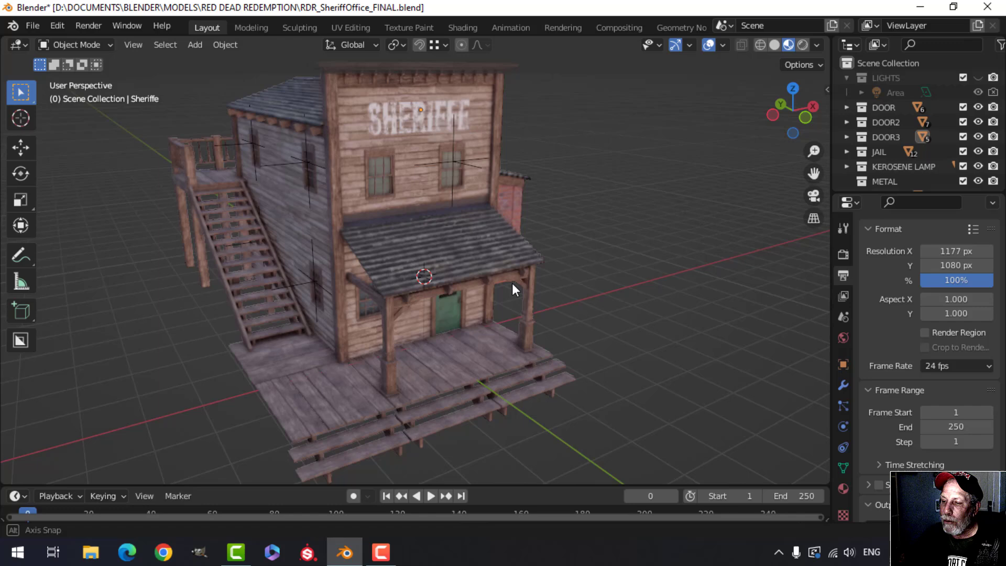
scroll(496, 263, up, 3)
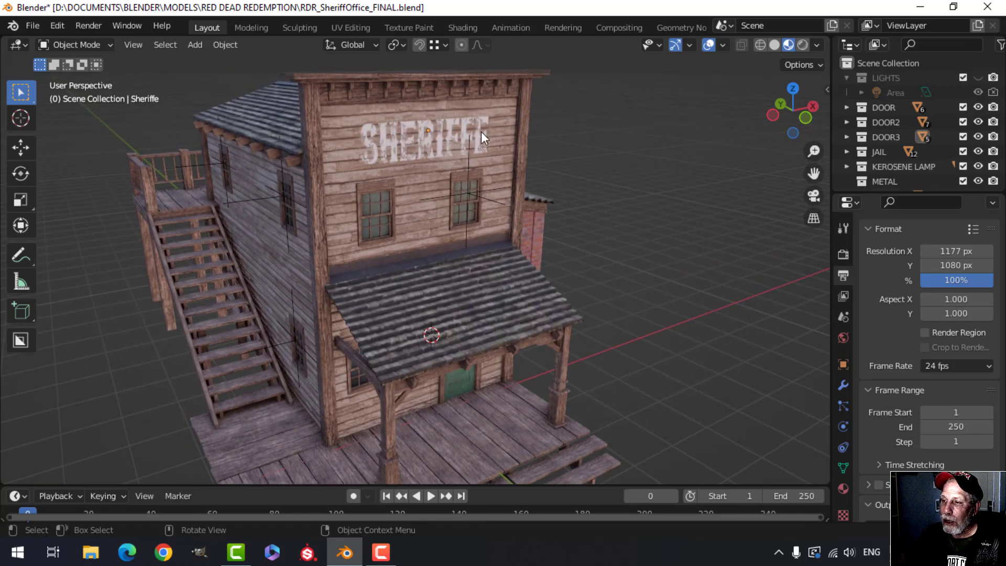